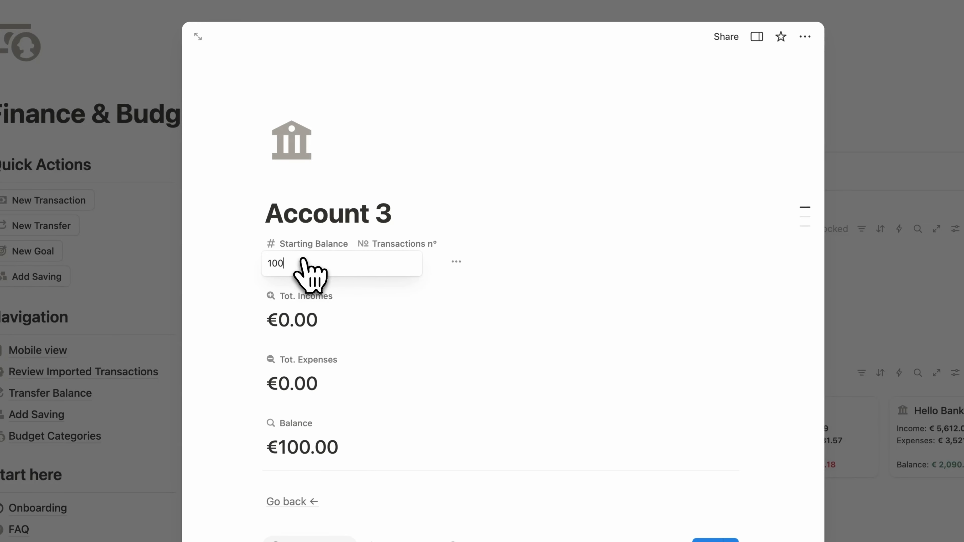
Set Account 3's starting balance to €1,000, look over its transaction sections and close the account page.
click(592, 225)
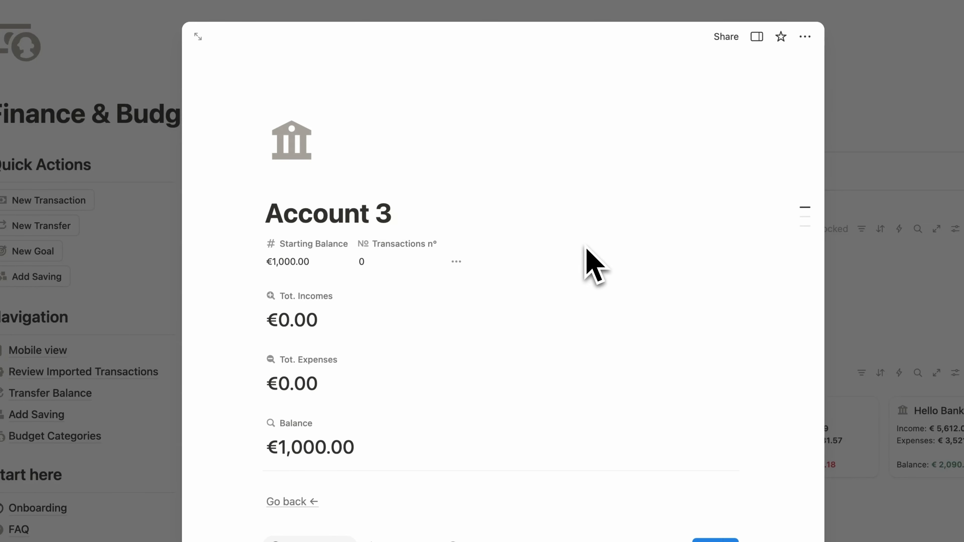
scroll(586, 250, down, 5)
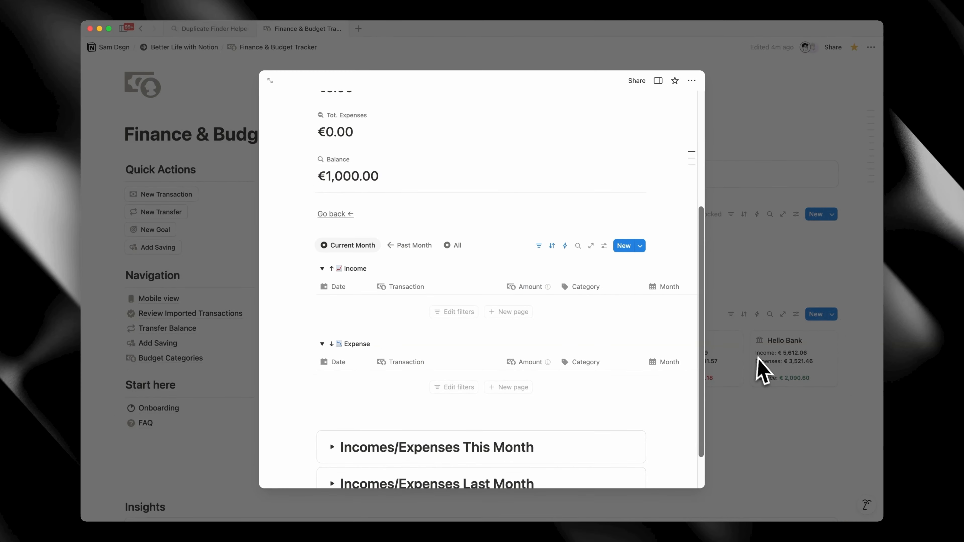
scroll(641, 349, down, 3)
scroll(604, 342, up, 6)
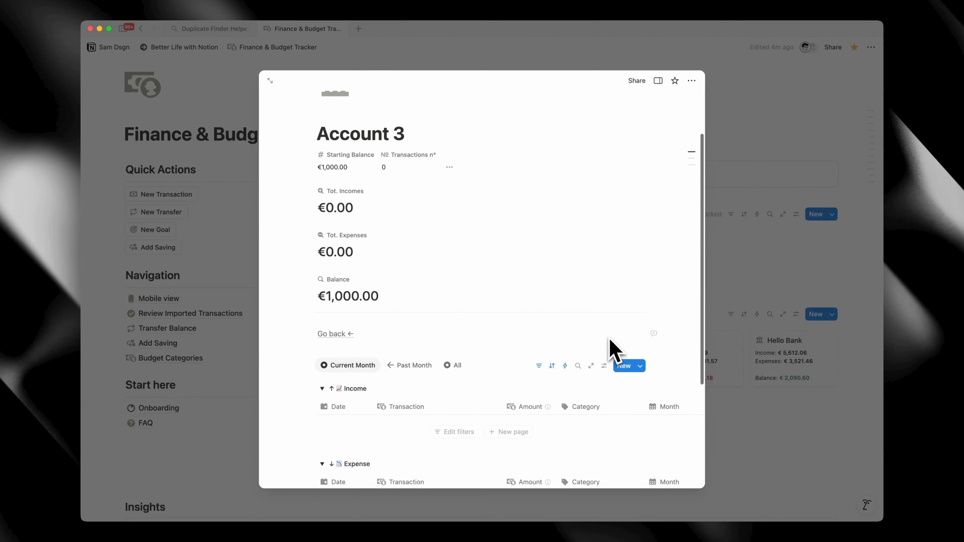
click(752, 424)
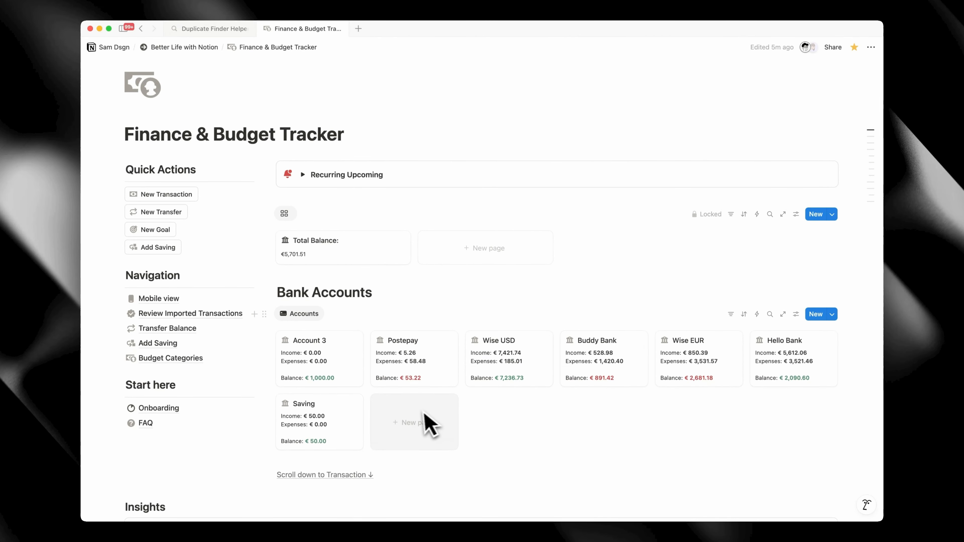
Delete Account 3 from the Bank Accounts gallery.
right_click(357, 348)
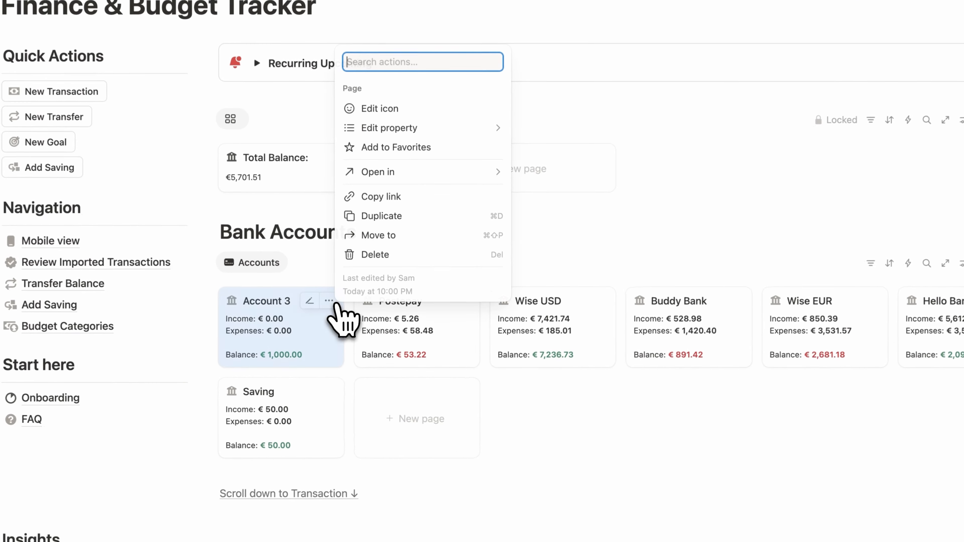
click(391, 254)
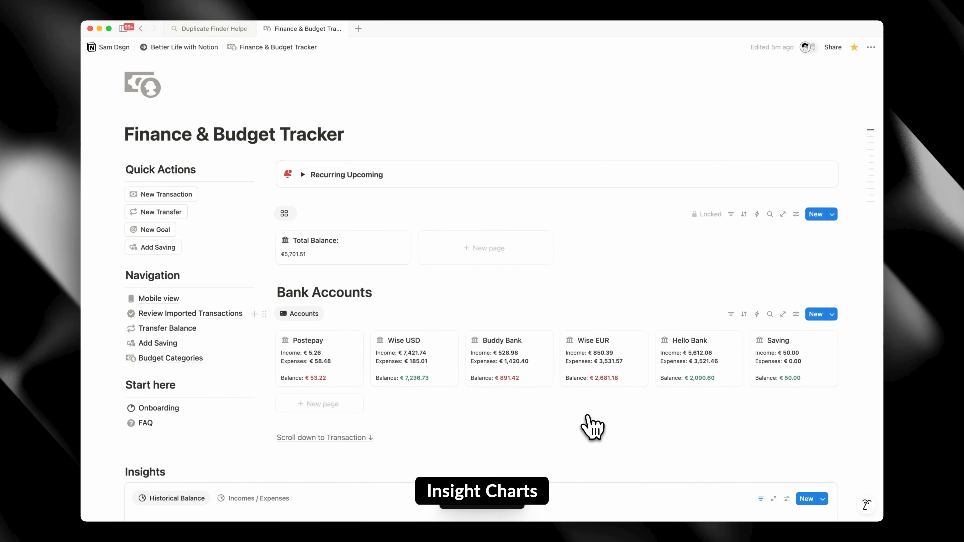
Show the Incomes / Expenses chart in the Insights section.
scroll(592, 427, down, 8)
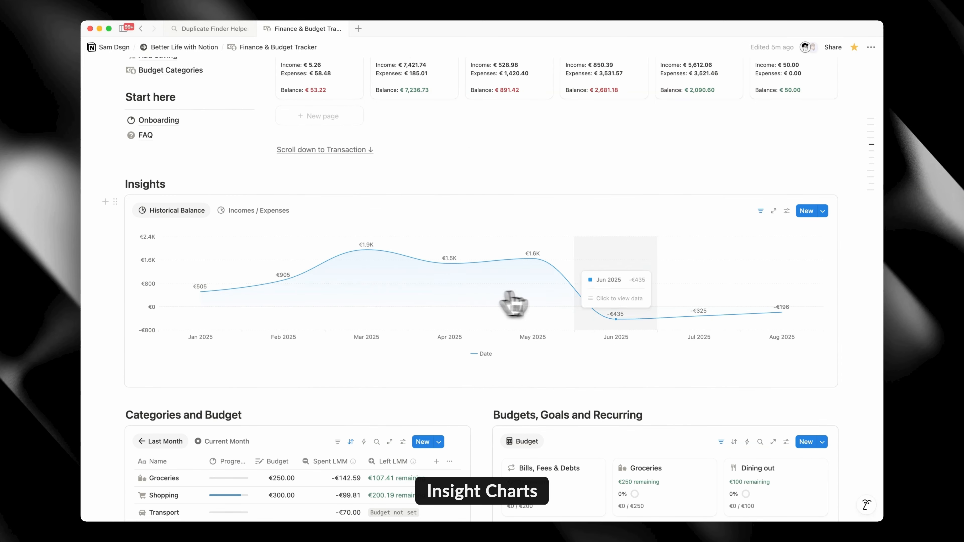
click(258, 210)
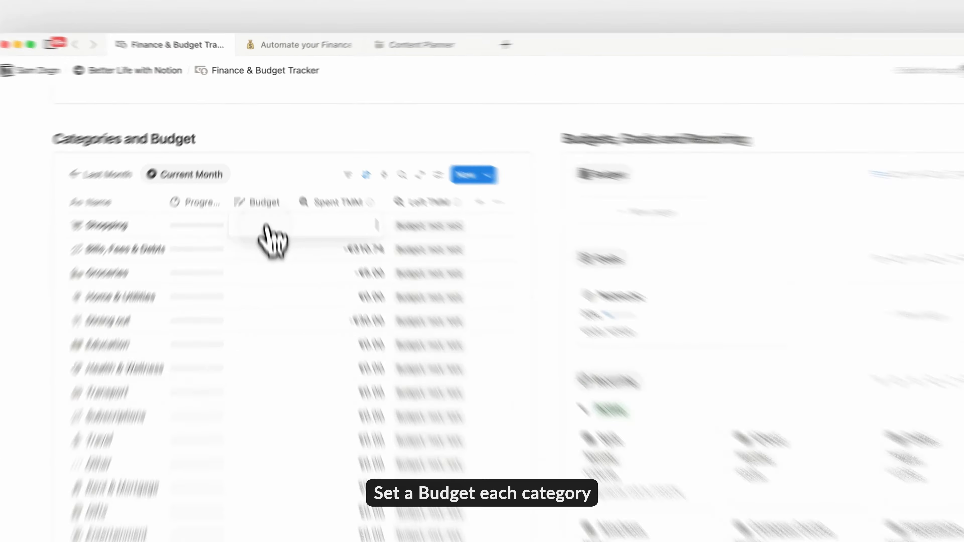
Set the current month's budgets to €500 for Shopping and €250 for Groceries.
click(258, 196)
text(500)
key(Return)
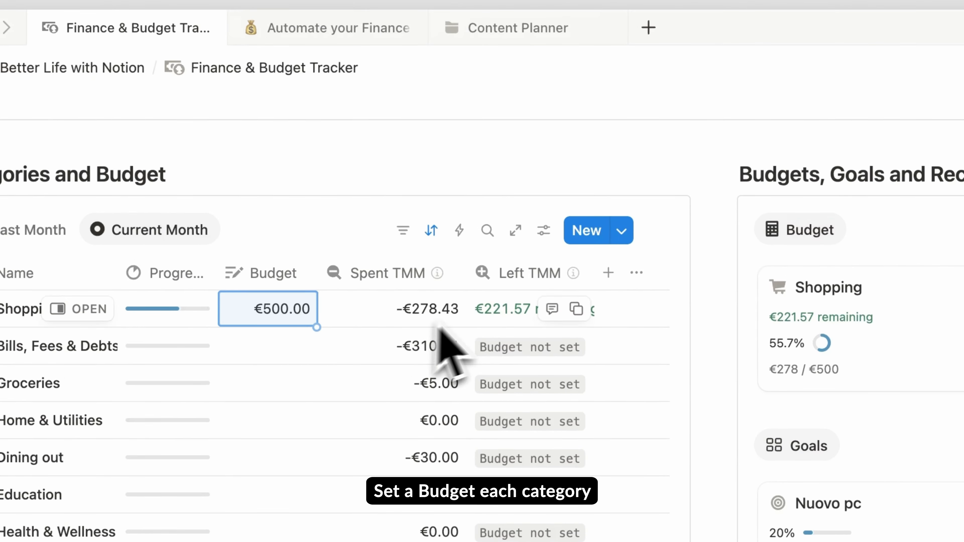
click(269, 384)
text(250)
key(Return)
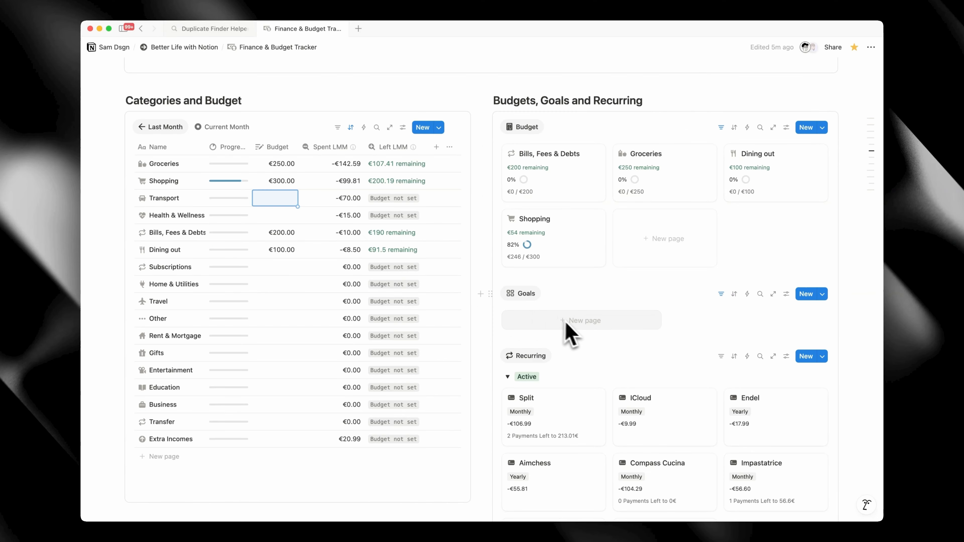
Create a goal named "Macbook pro m4" in the Goals gallery and set its type to Needs.
scroll(573, 329, up, 1)
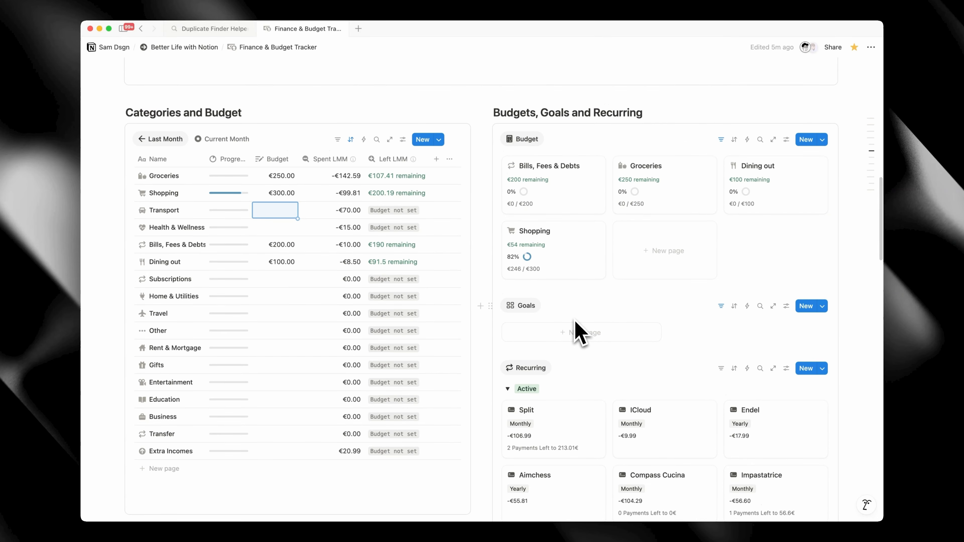
scroll(575, 321, up, 1)
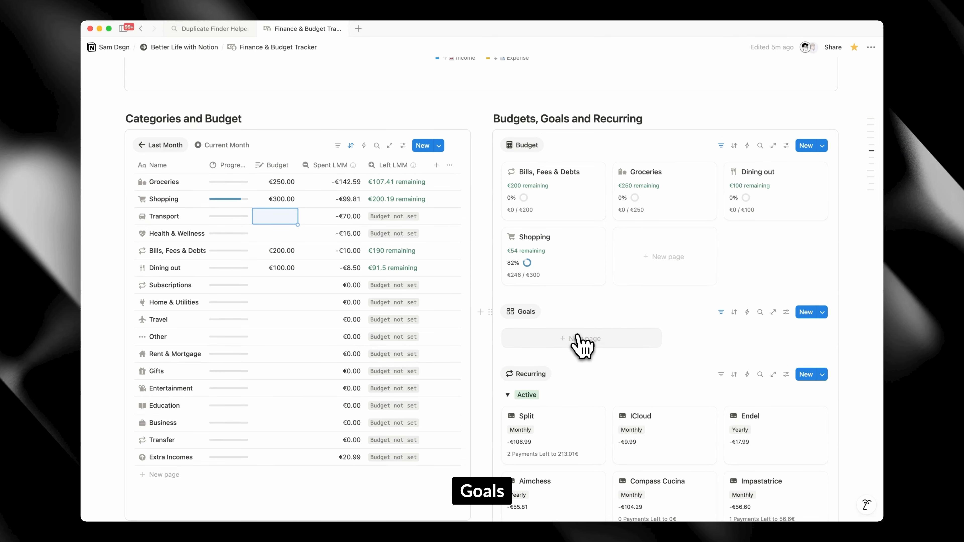
click(577, 337)
text(Mac)
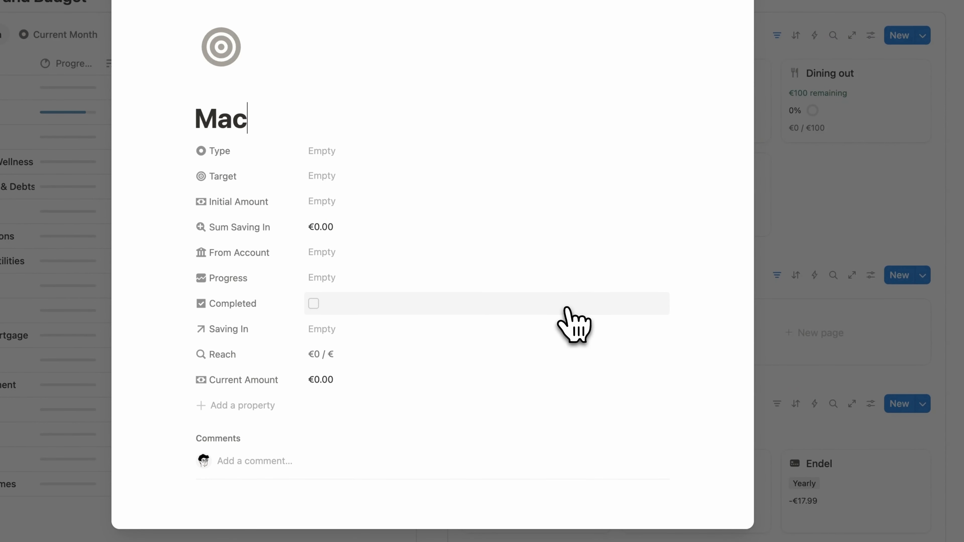
text(book pro m4)
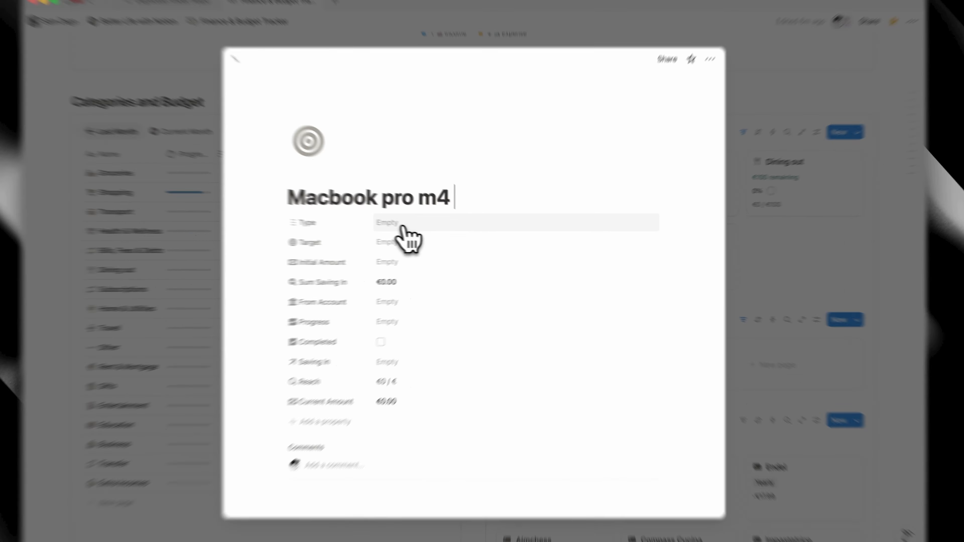
click(406, 226)
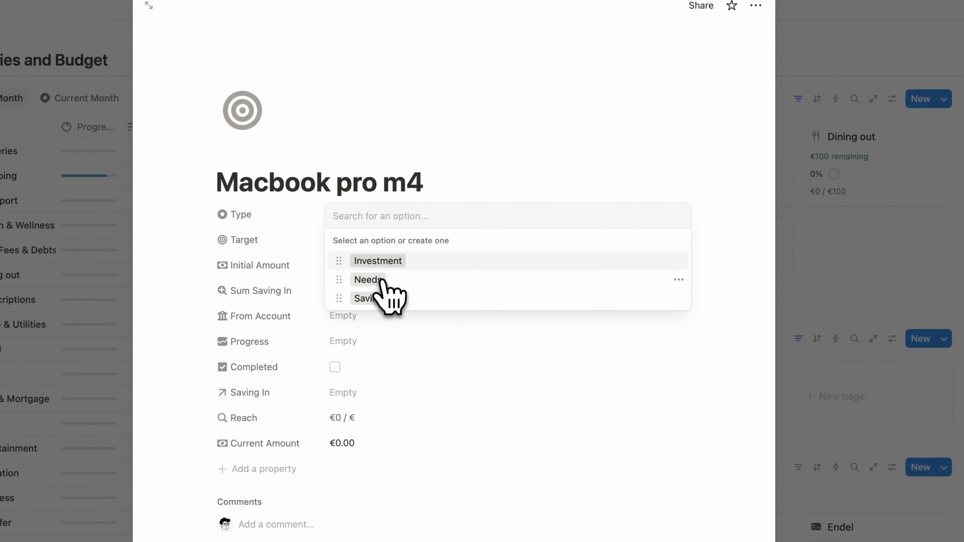
click(423, 270)
Give the Macbook goal an initial amount of 540 and a target of 4000, and close its page.
click(381, 276)
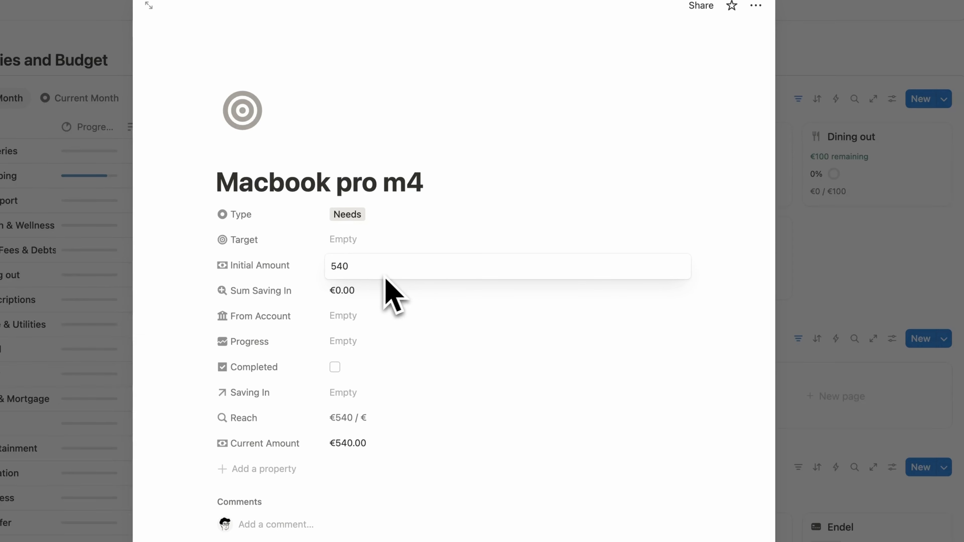
click(352, 240)
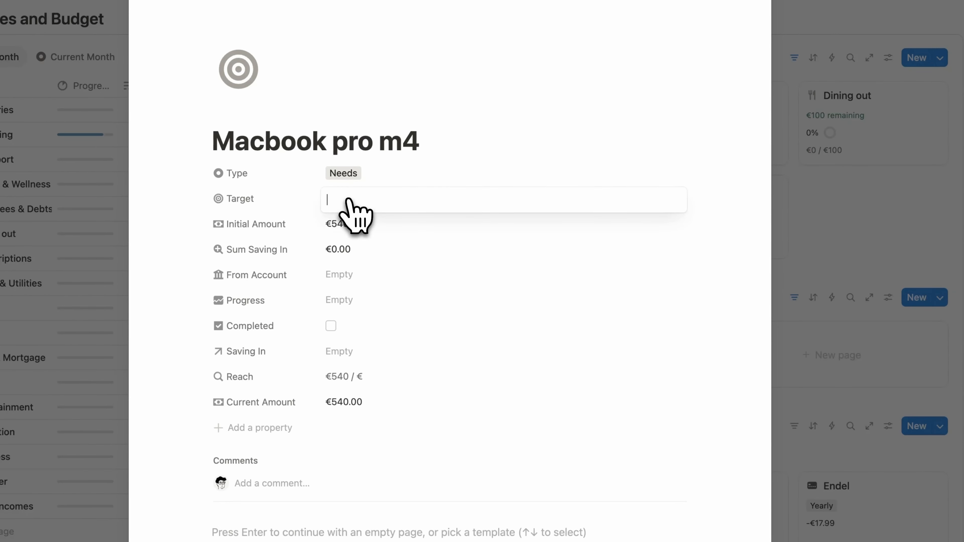
text(4000)
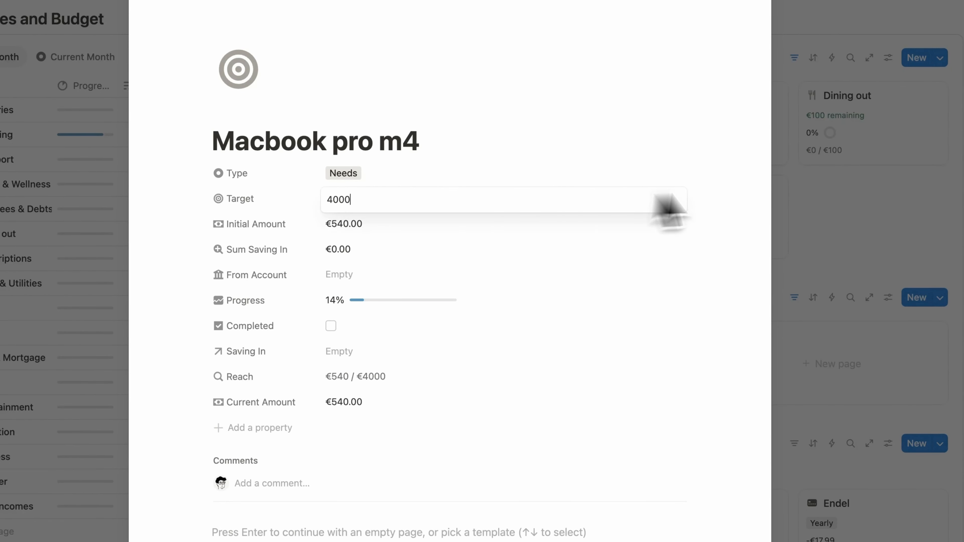
click(789, 207)
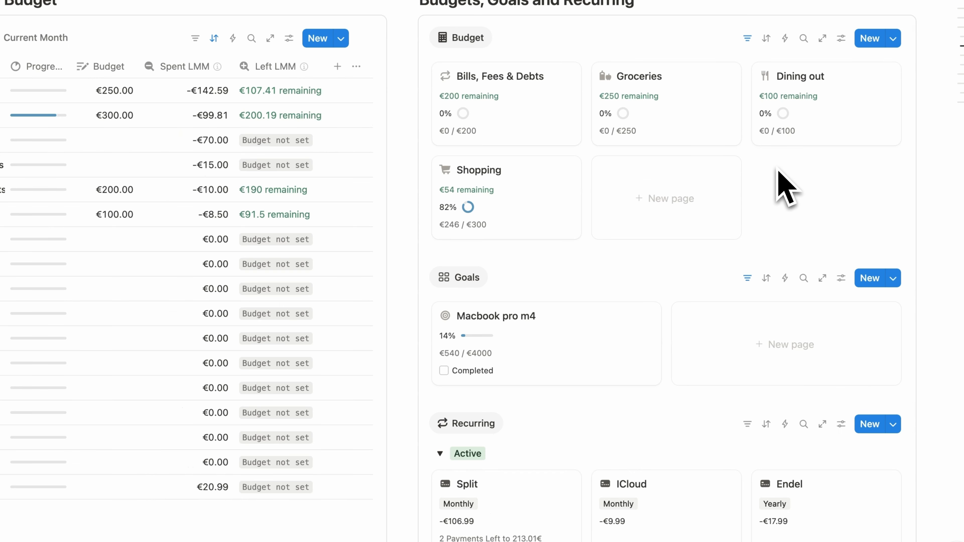
Add a saving entry titled "Saving to macbook" with an amount of €1,590.
scroll(614, 344, up, 15)
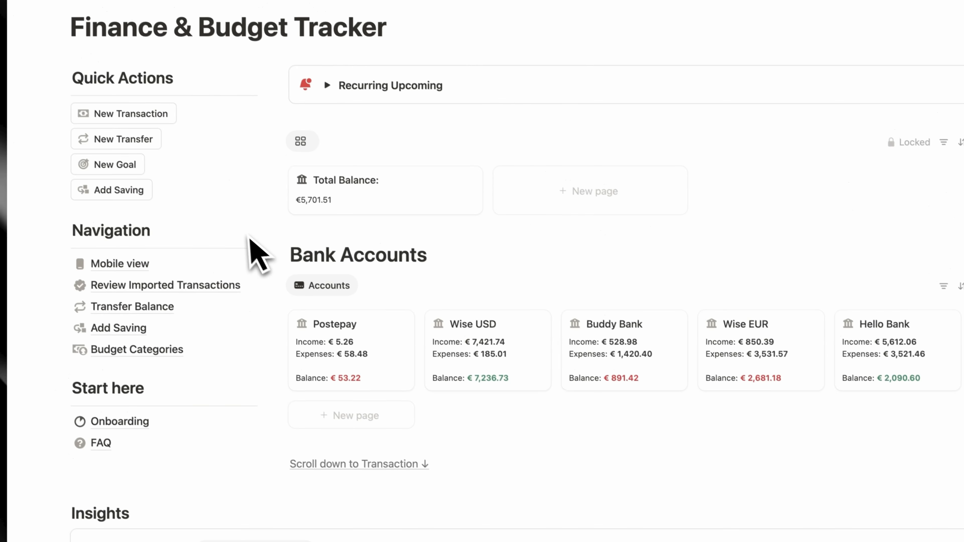
click(129, 196)
text(Saving to macbook)
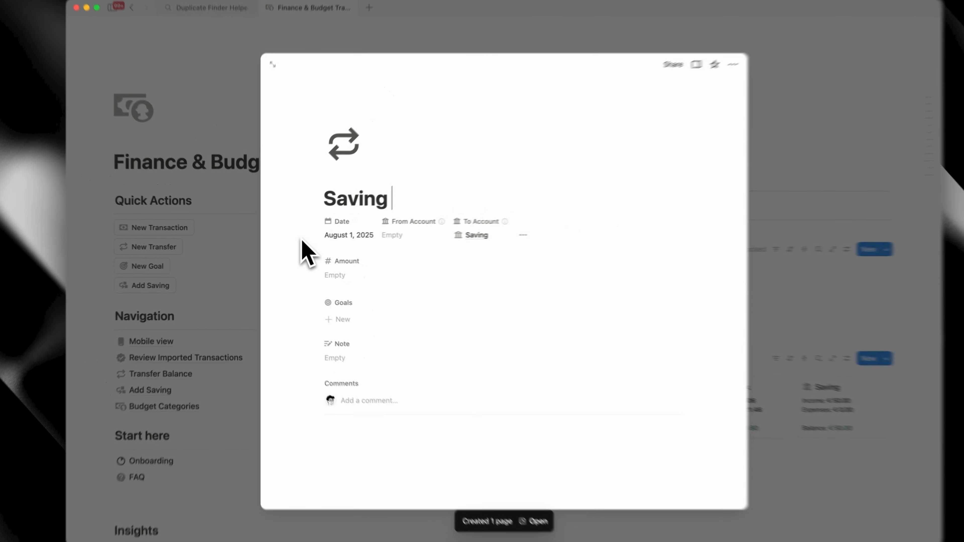
click(330, 273)
text(1590)
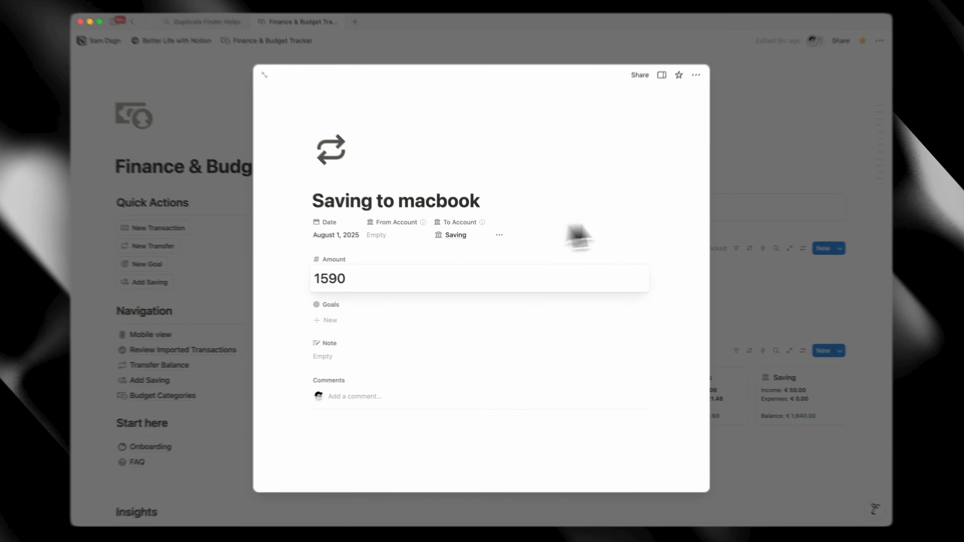
click(626, 211)
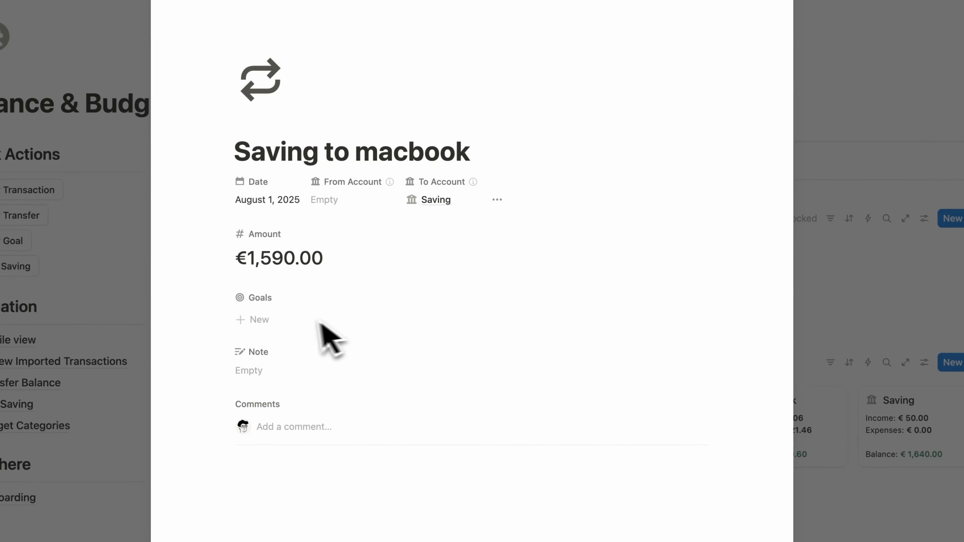
Link the saving entry to the "Macbook pro m4" goal and close the entry.
click(372, 321)
click(392, 357)
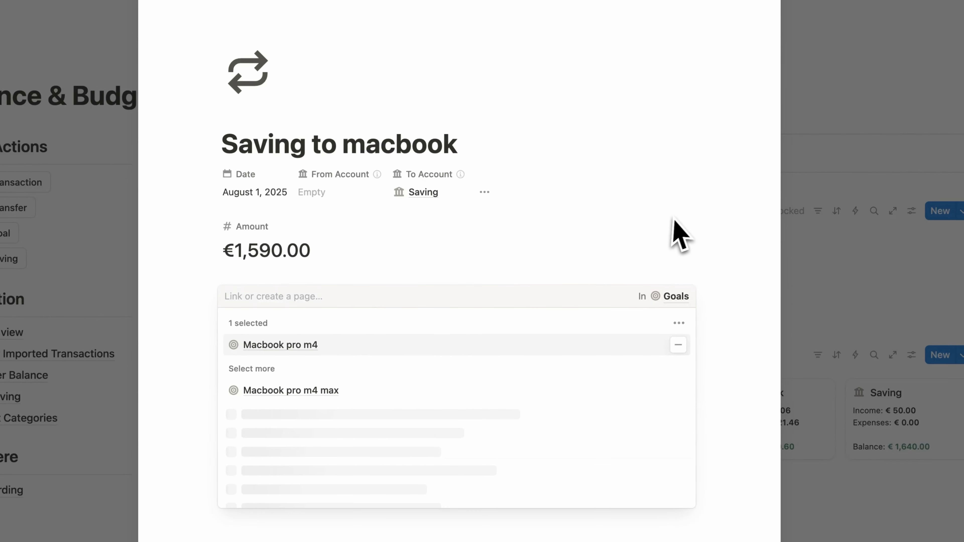
click(679, 236)
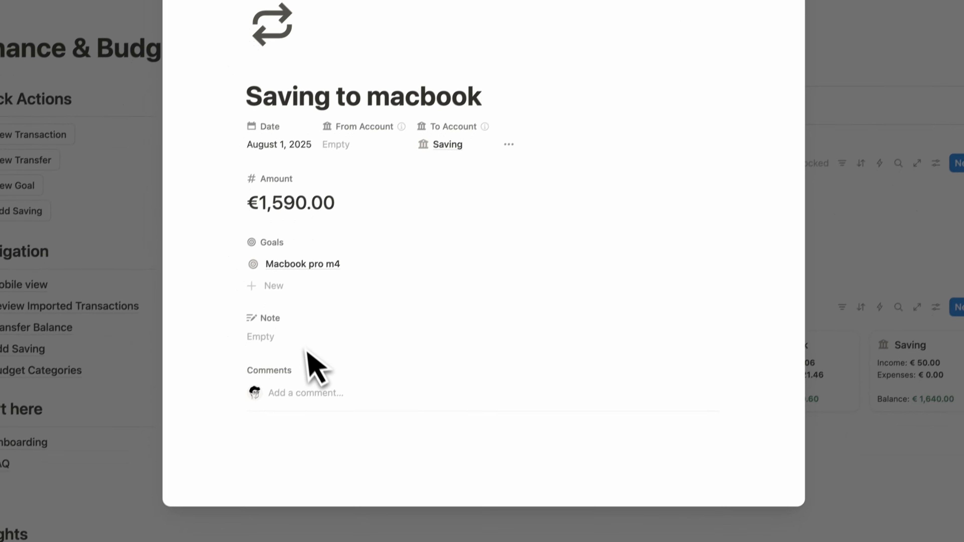
click(815, 300)
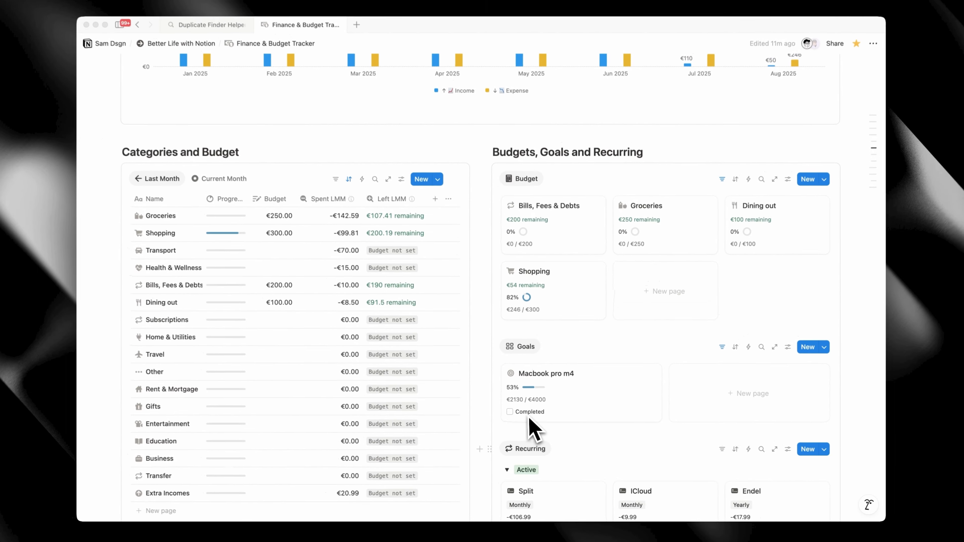
Check the Saving account's balance and mark the "Macbook pro m4" goal as completed.
scroll(531, 429, up, 10)
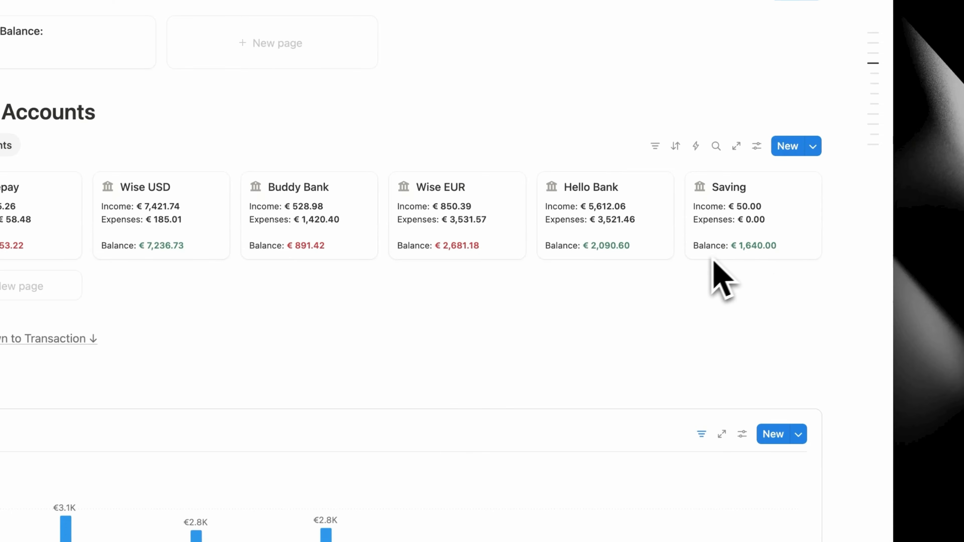
scroll(533, 404, down, 15)
scroll(501, 410, down, 4)
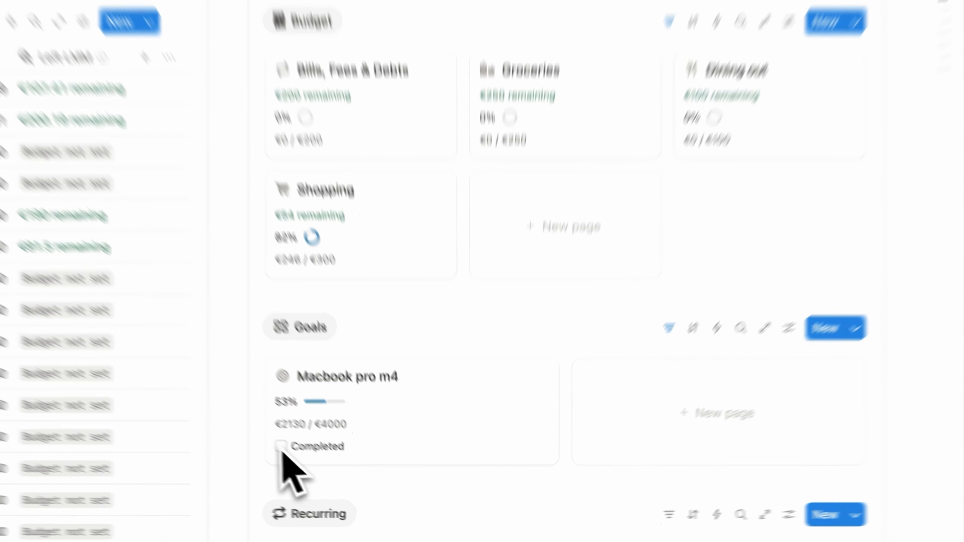
click(311, 463)
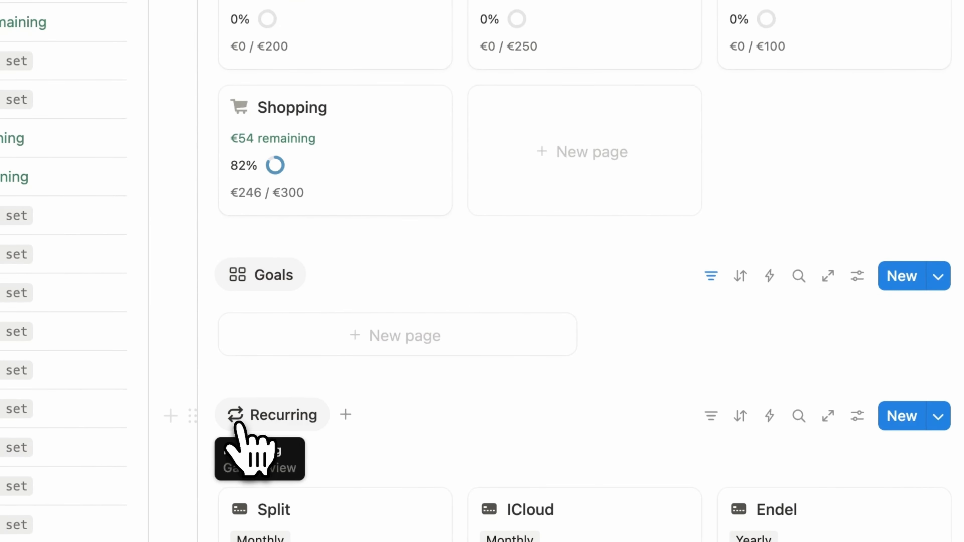
Check the Saving account's balance in Bank Accounts and look over the active recurring payments.
scroll(452, 388, up, 15)
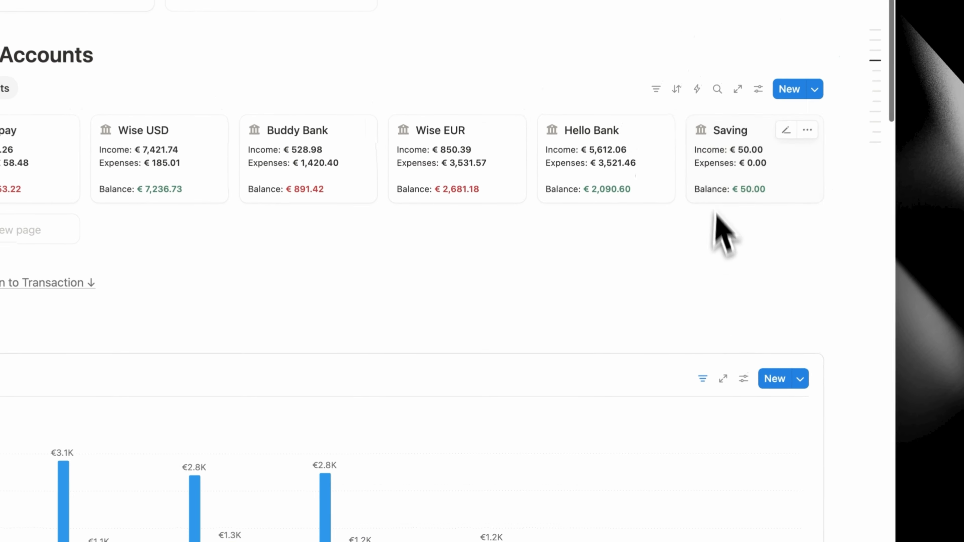
scroll(644, 275, down, 10)
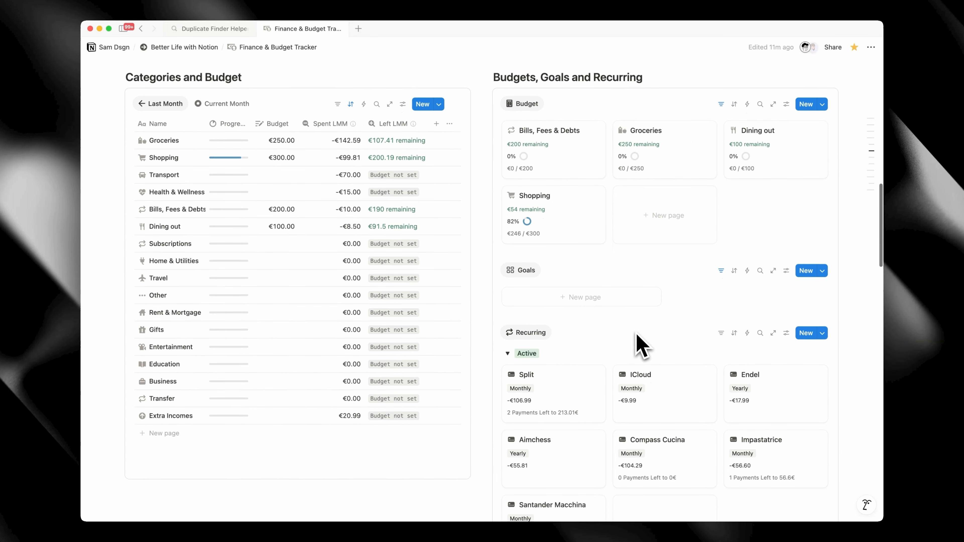
scroll(641, 345, down, 3)
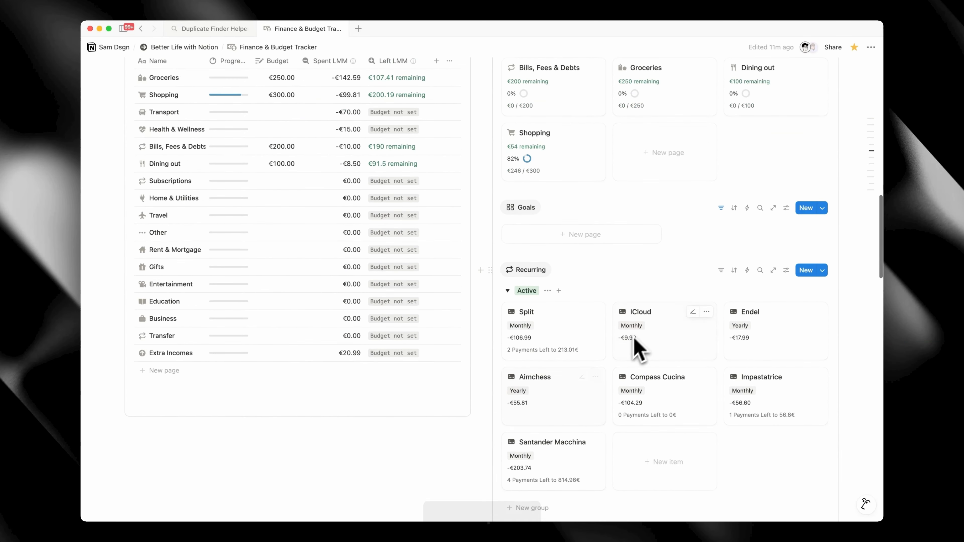
scroll(618, 364, down, 2)
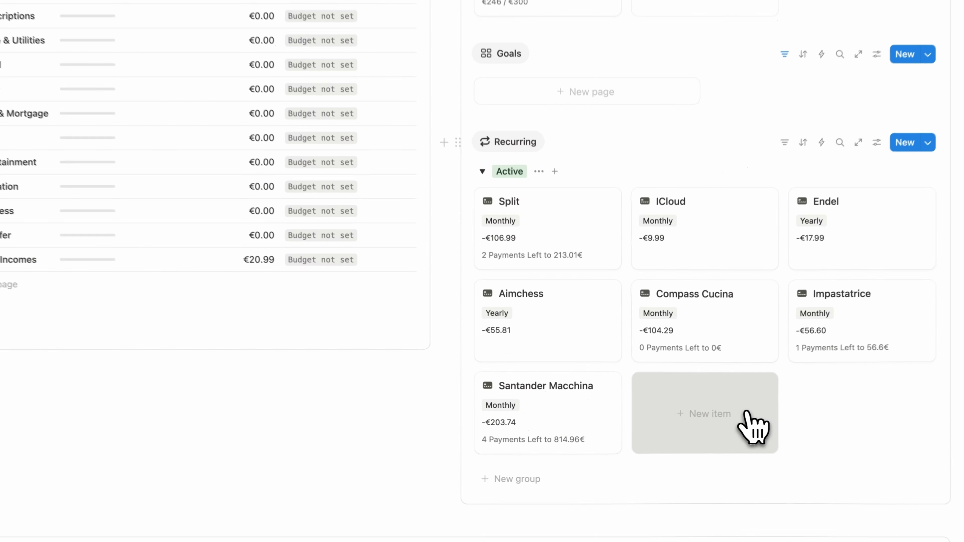
Open the details of this month's Test Income entry in the Transactions section.
click(696, 426)
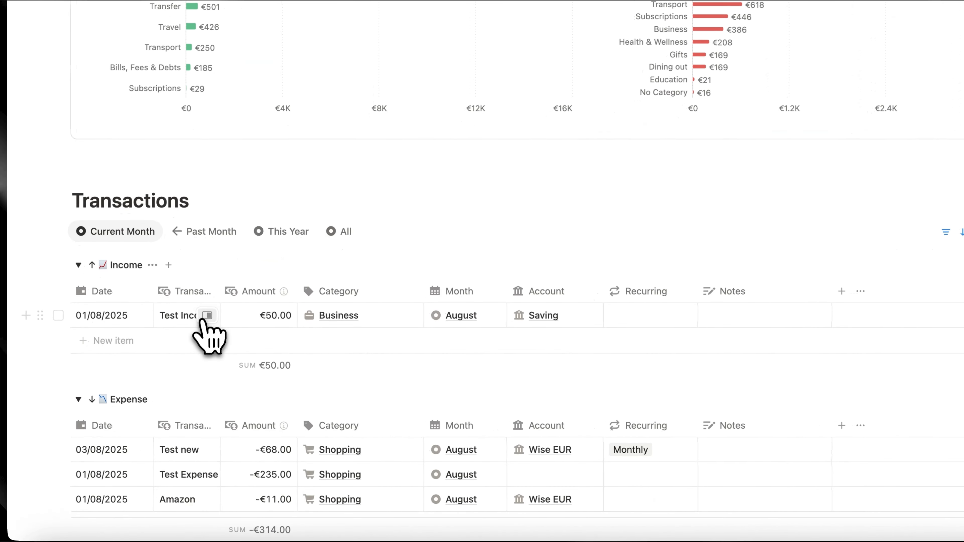
click(223, 354)
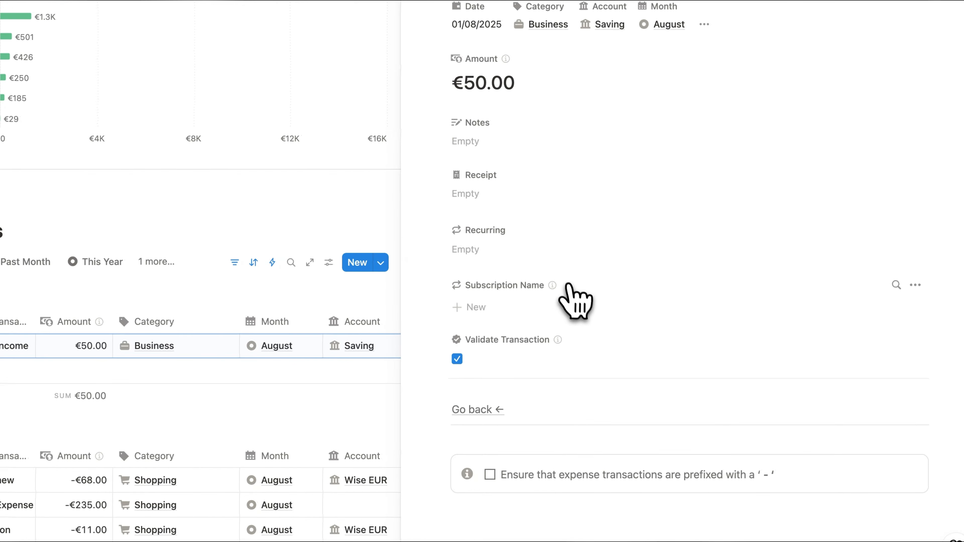
Check which subscriptions can be linked to the Test Income entry and close it without linking one.
click(875, 300)
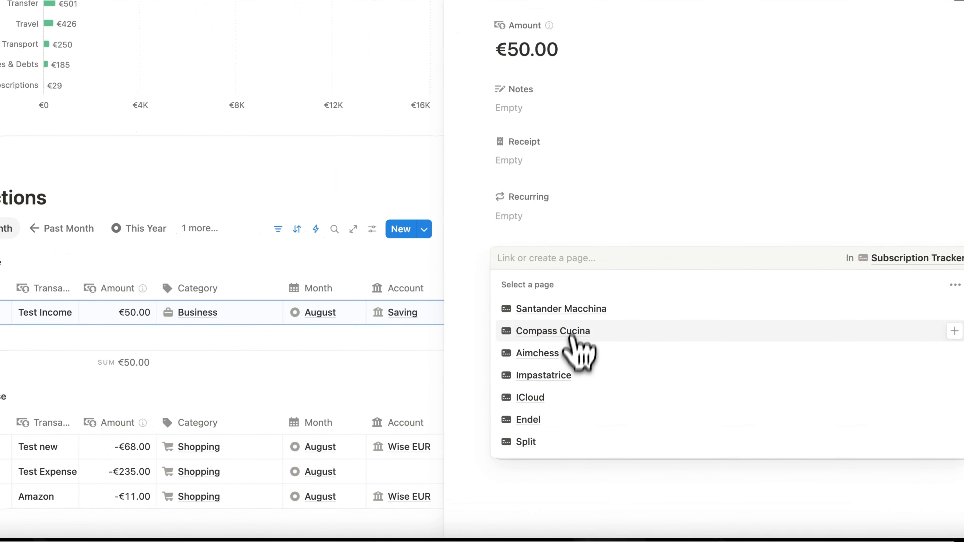
click(343, 173)
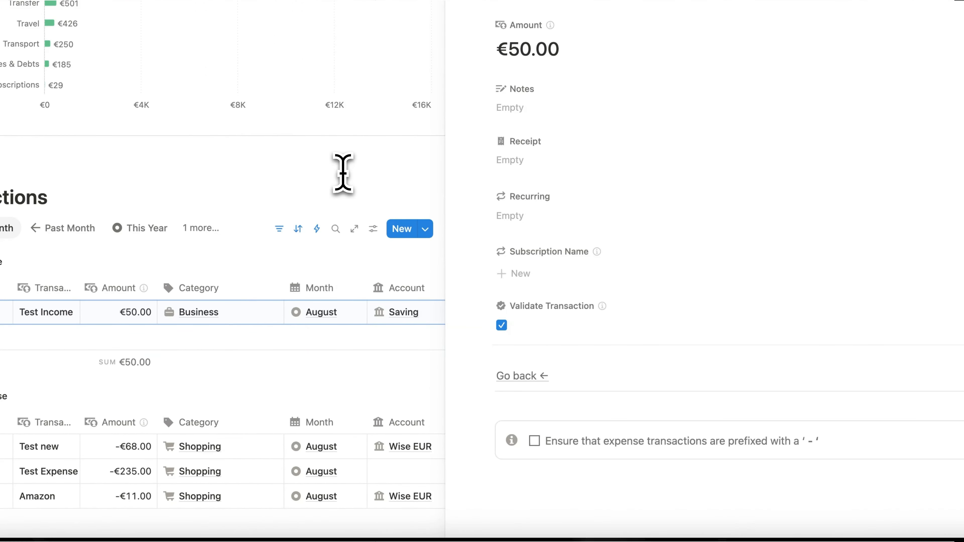
click(343, 172)
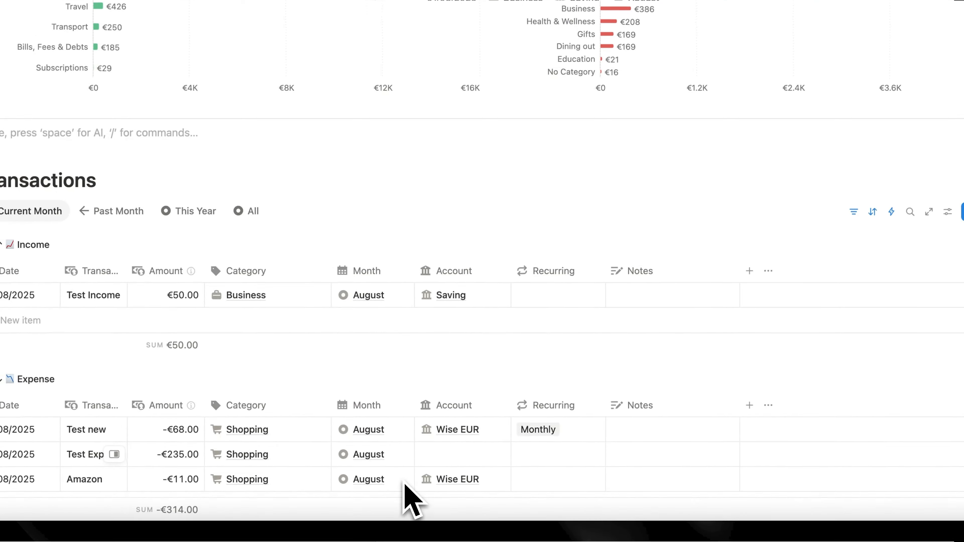
Open the January 2025 page, review its transactions and its income and expense charts, and return to the tracker.
scroll(491, 226, up, 15)
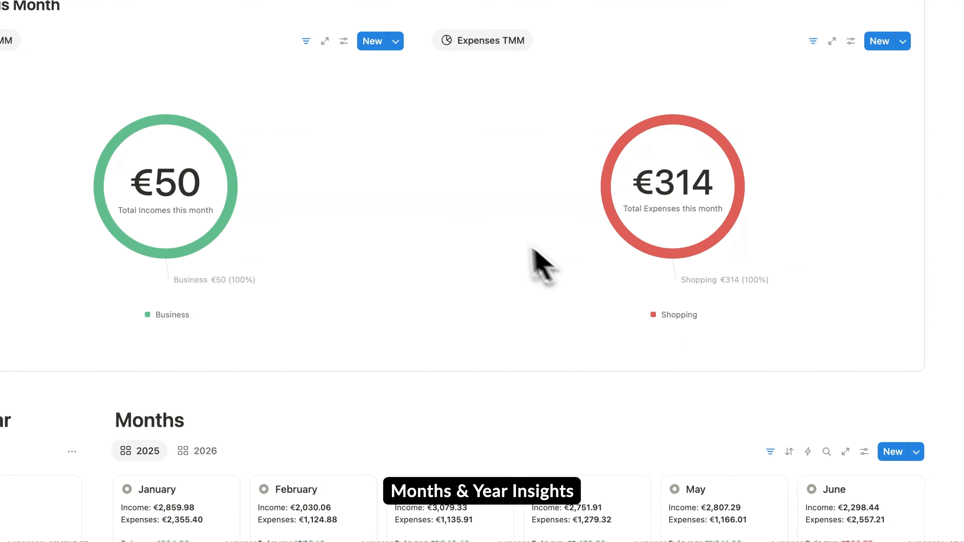
click(309, 363)
scroll(505, 410, down, 10)
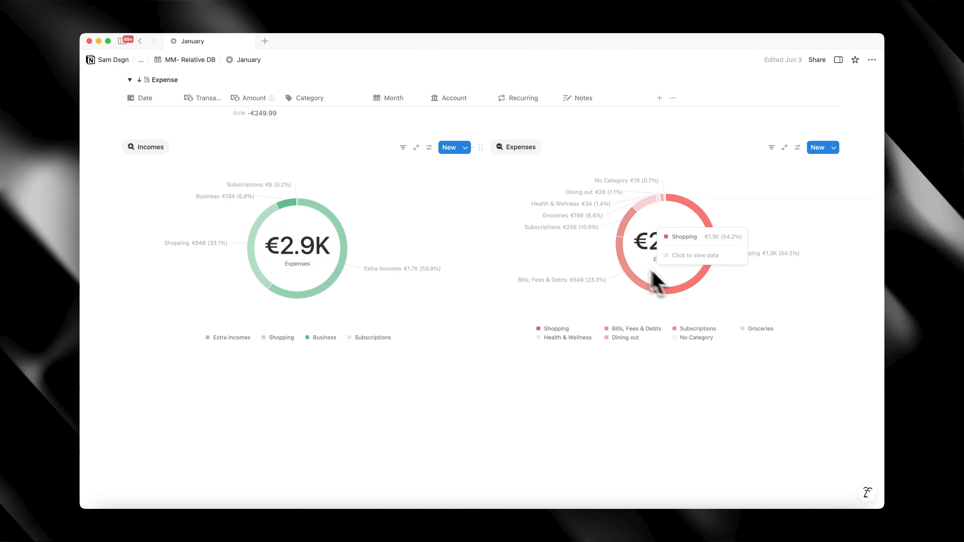
scroll(398, 228, up, 3)
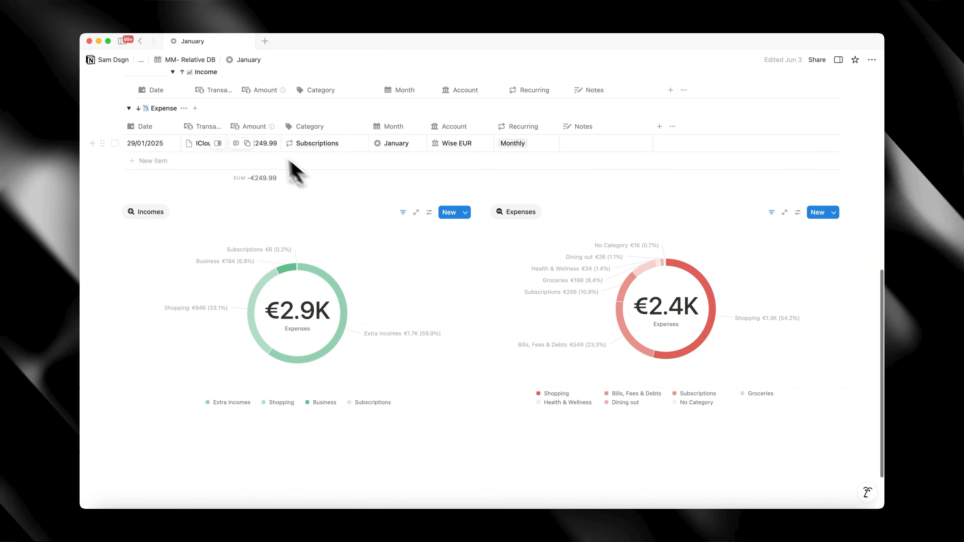
click(146, 43)
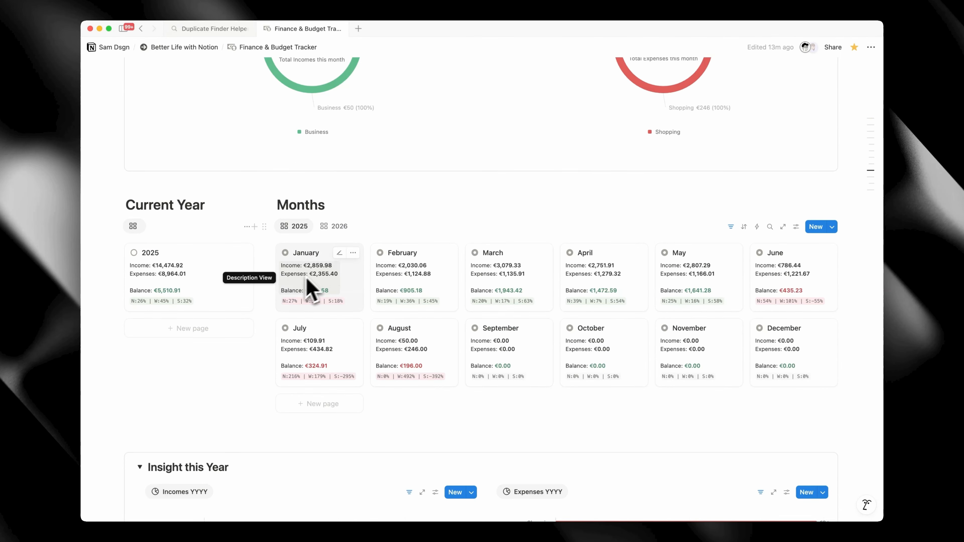
Create a new transaction titled "Test new" with an amount of -68.
scroll(315, 288, up, 1)
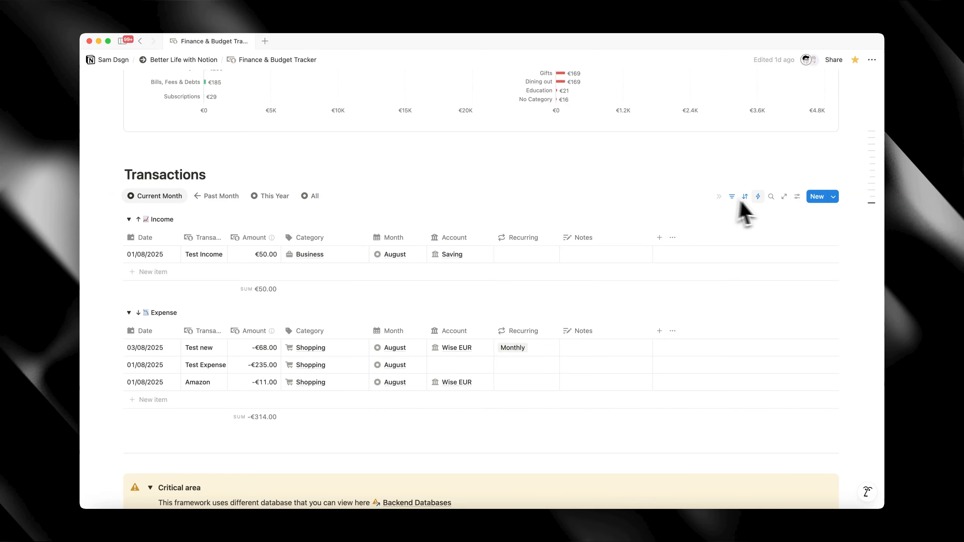
scroll(814, 201, up, 20)
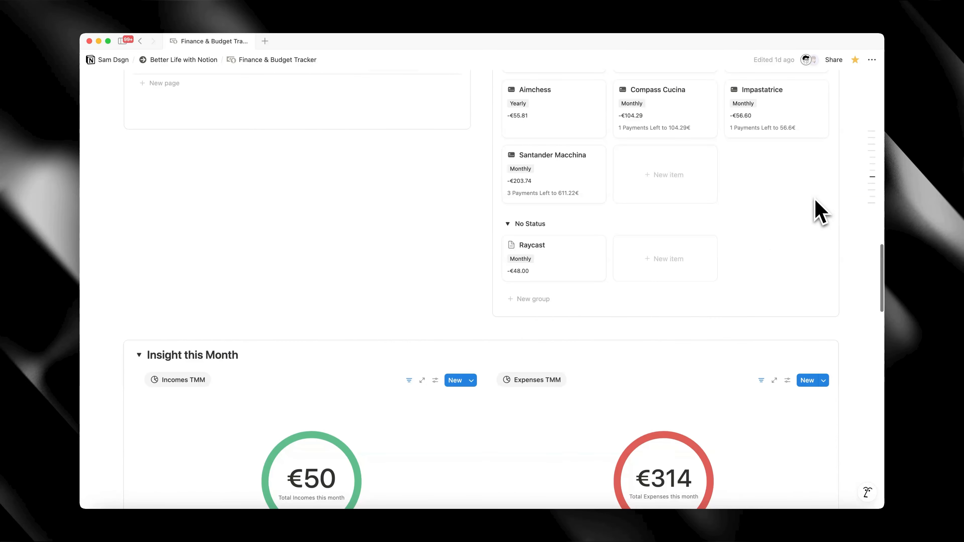
scroll(815, 215, up, 15)
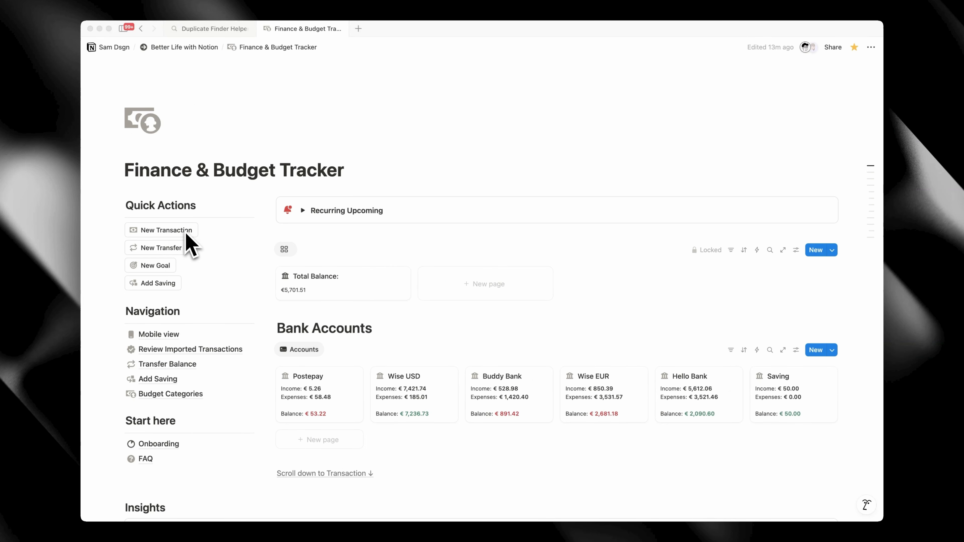
scroll(174, 237, down, 1)
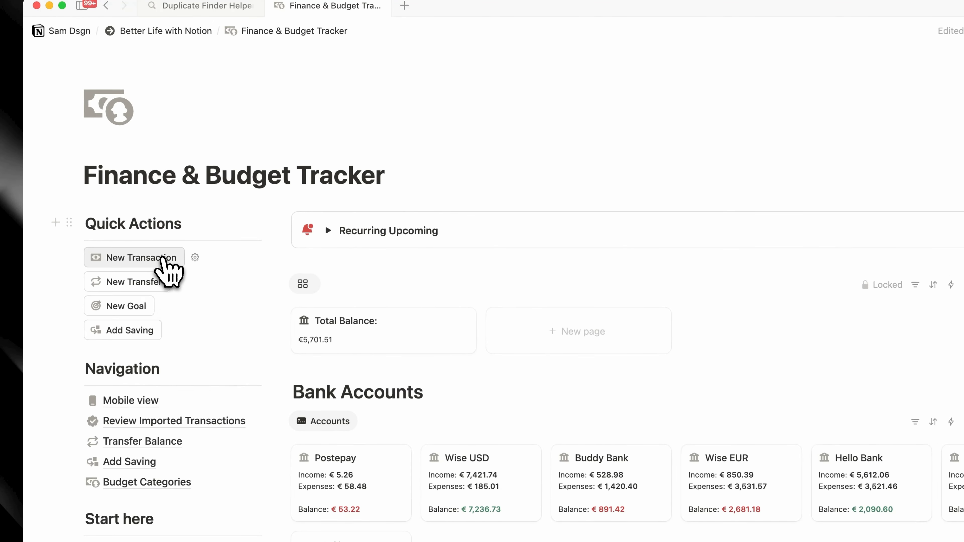
click(162, 258)
click(393, 247)
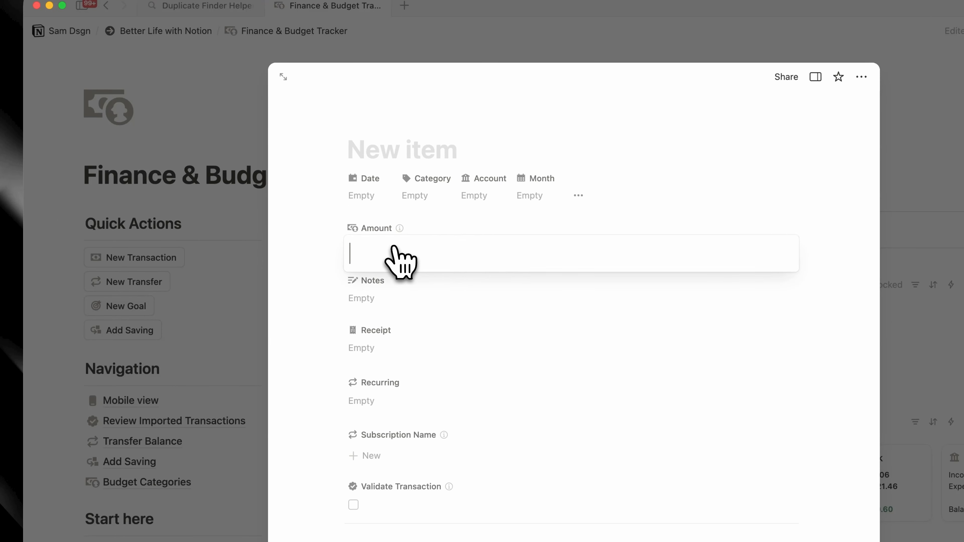
text(-68)
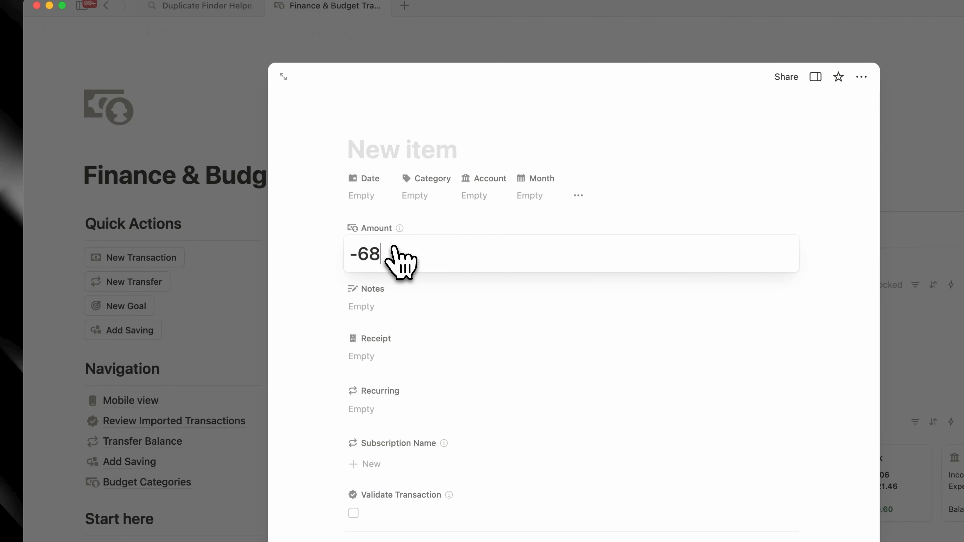
click(380, 149)
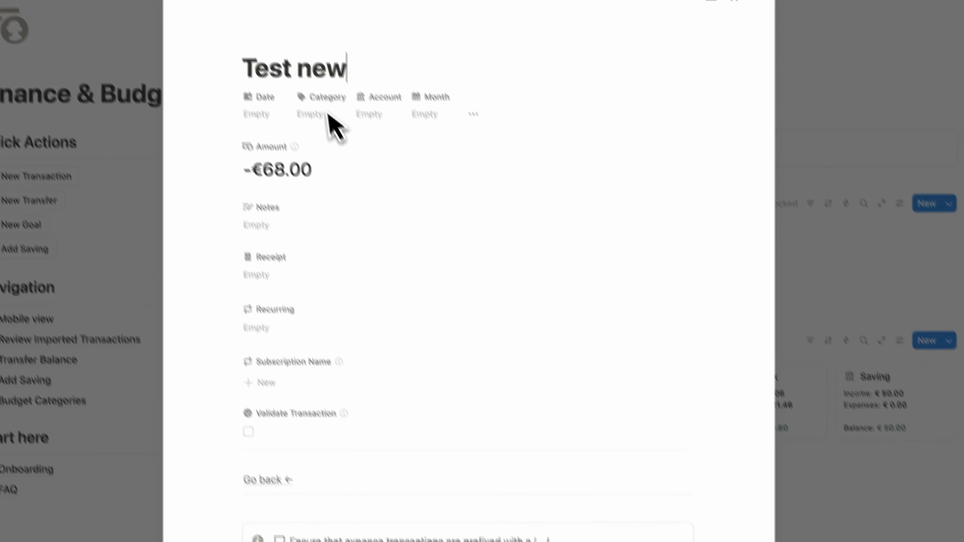
Assign the Shopping category and the Wise EUR account to the "Test new" transaction.
click(420, 195)
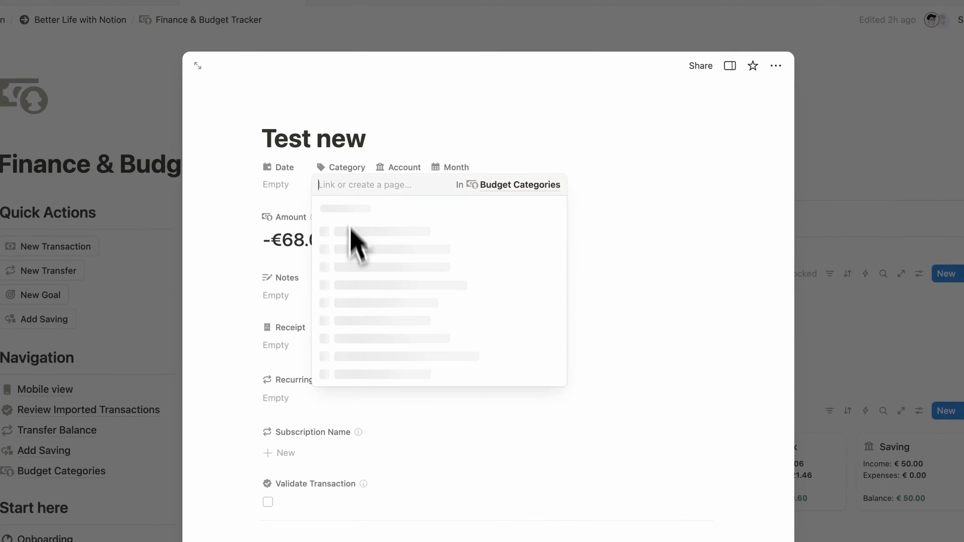
click(360, 232)
click(395, 184)
click(422, 253)
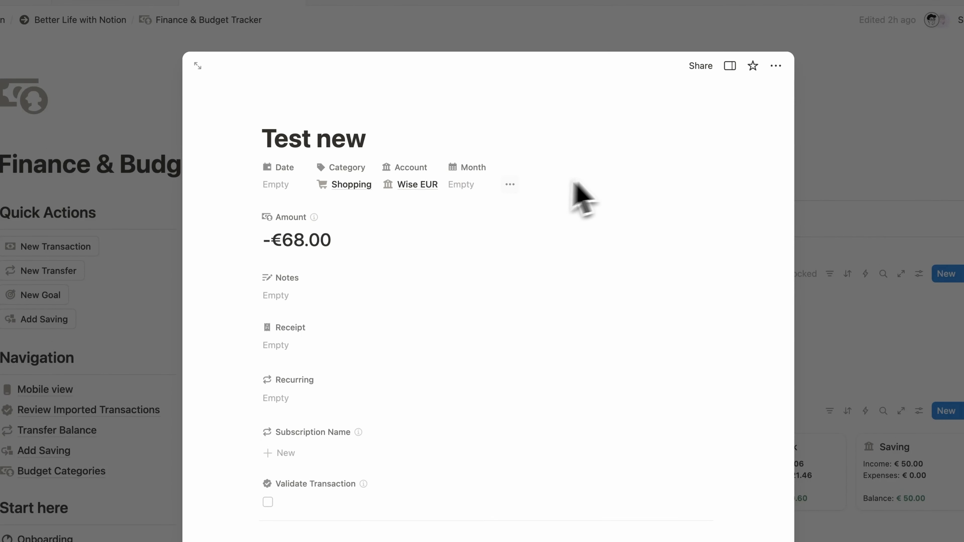
Date the "Test new" transaction 03/08/2025.
click(291, 192)
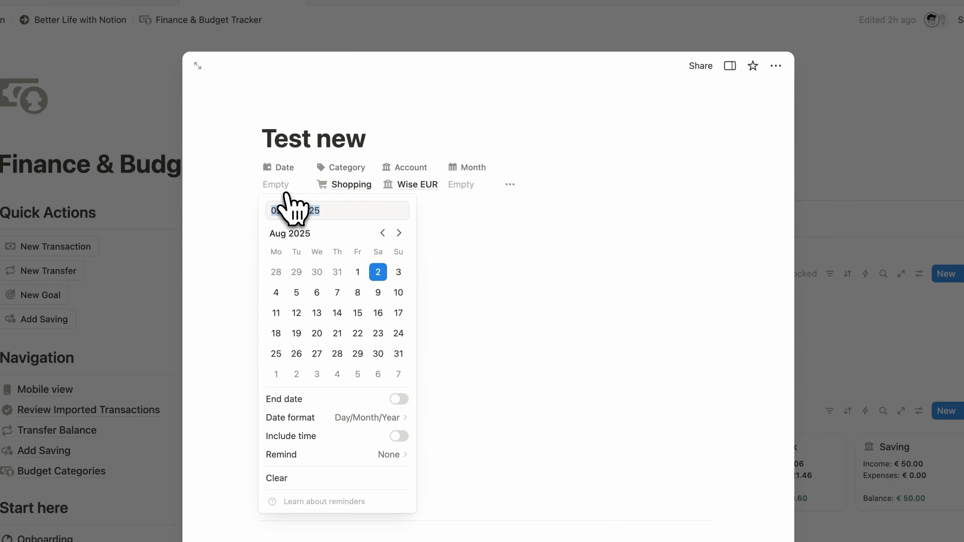
click(399, 271)
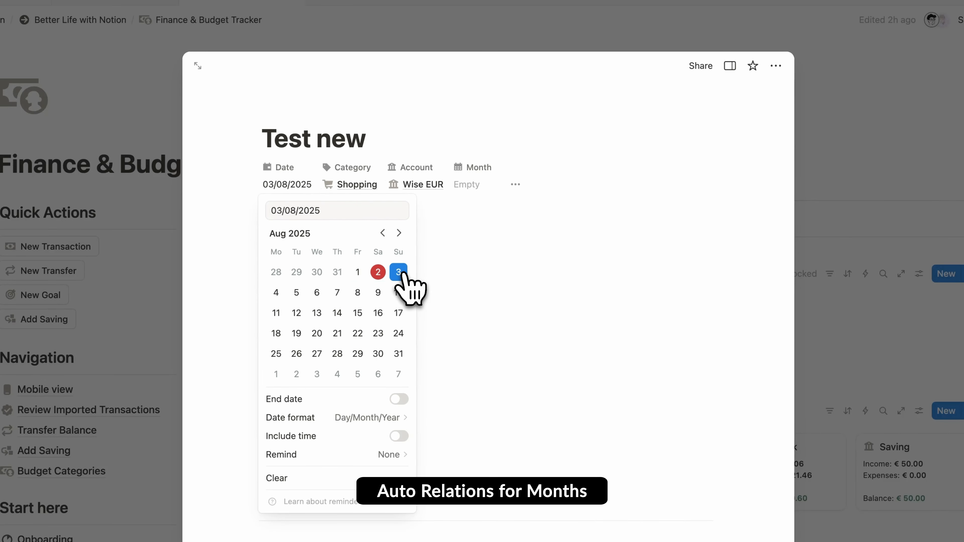
click(611, 176)
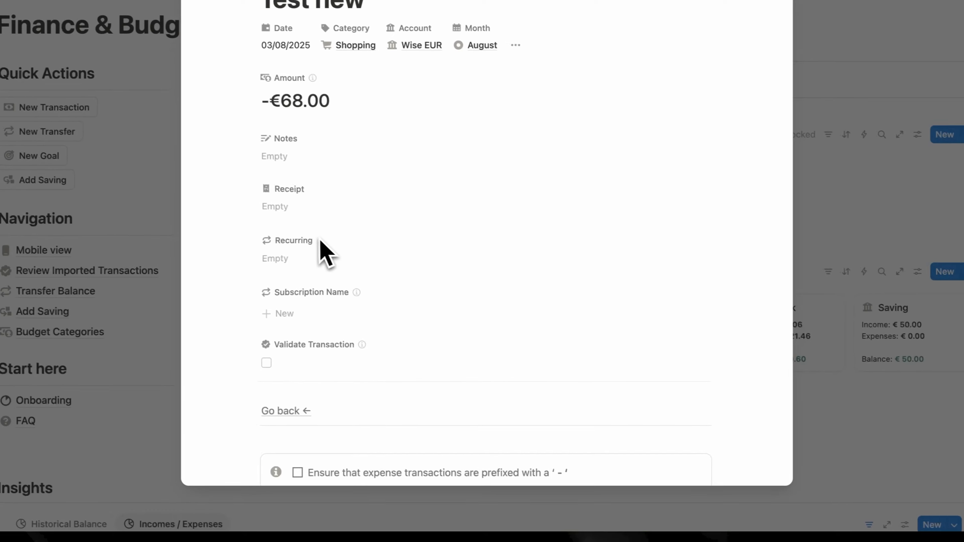
Set "Test new" to recur Monthly, validate the transaction and close it.
click(179, 241)
click(306, 303)
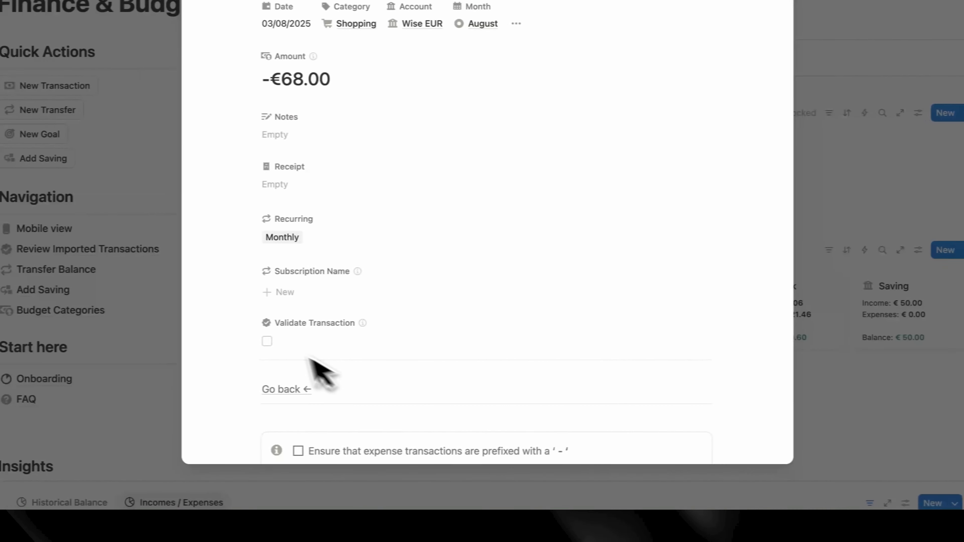
click(275, 341)
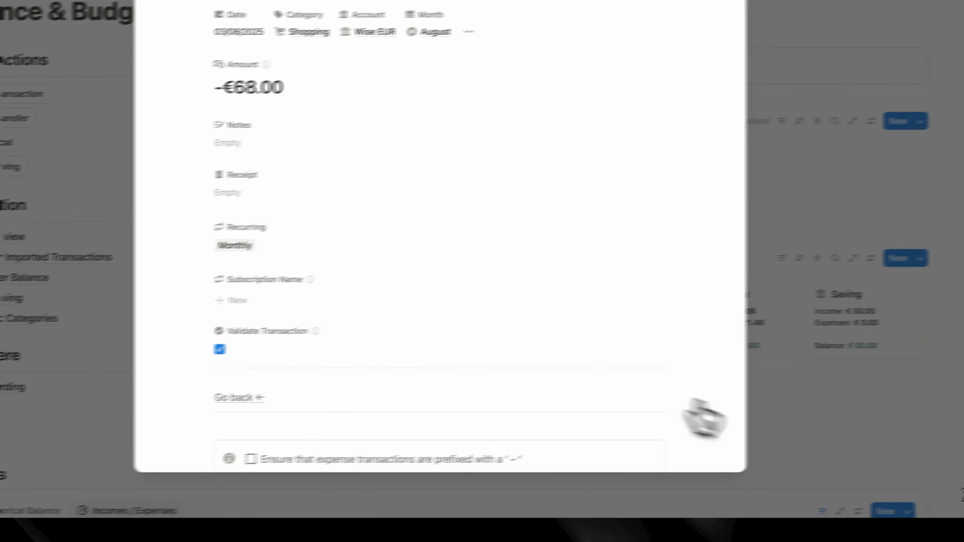
click(820, 421)
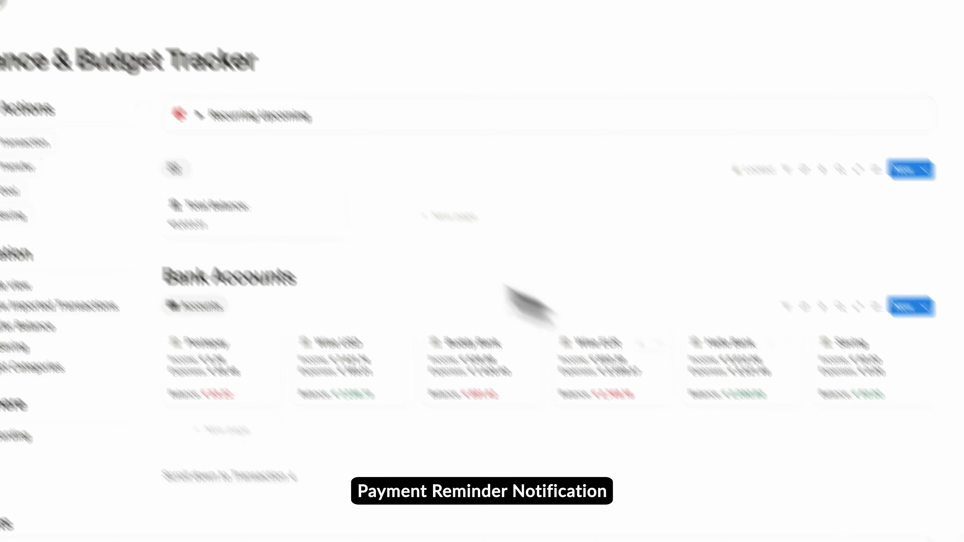
Set a cancellation reminder for "Test new" under Recurring Upcoming, mark it as paid and collapse the section.
click(285, 194)
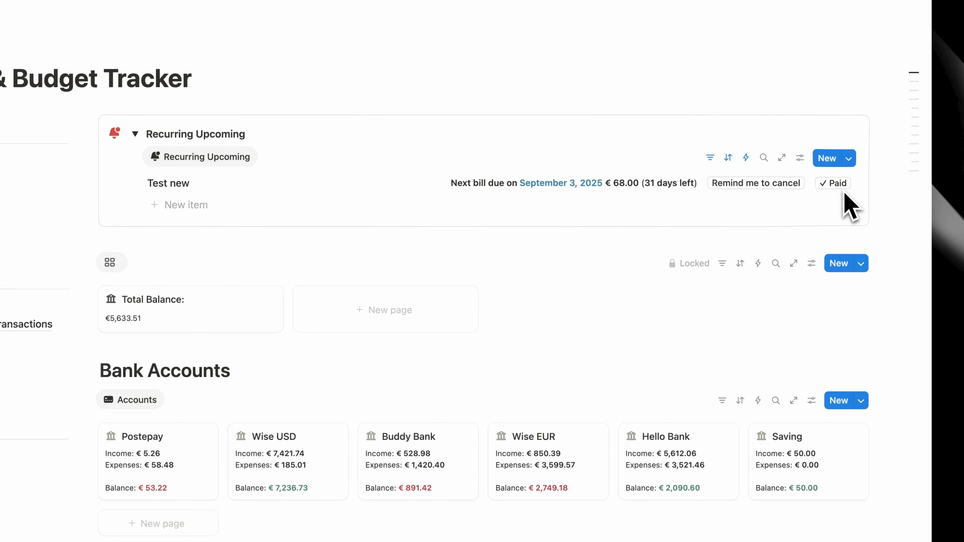
click(774, 184)
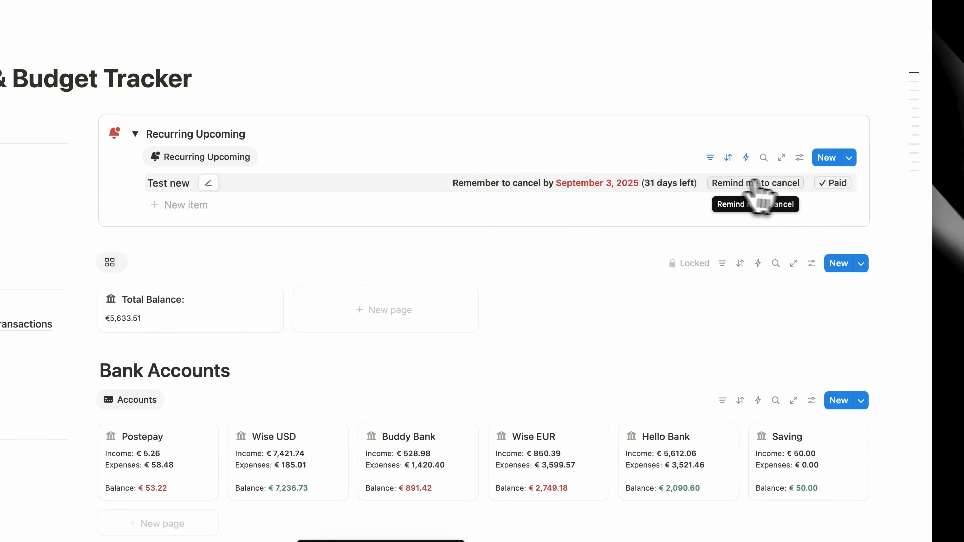
click(841, 184)
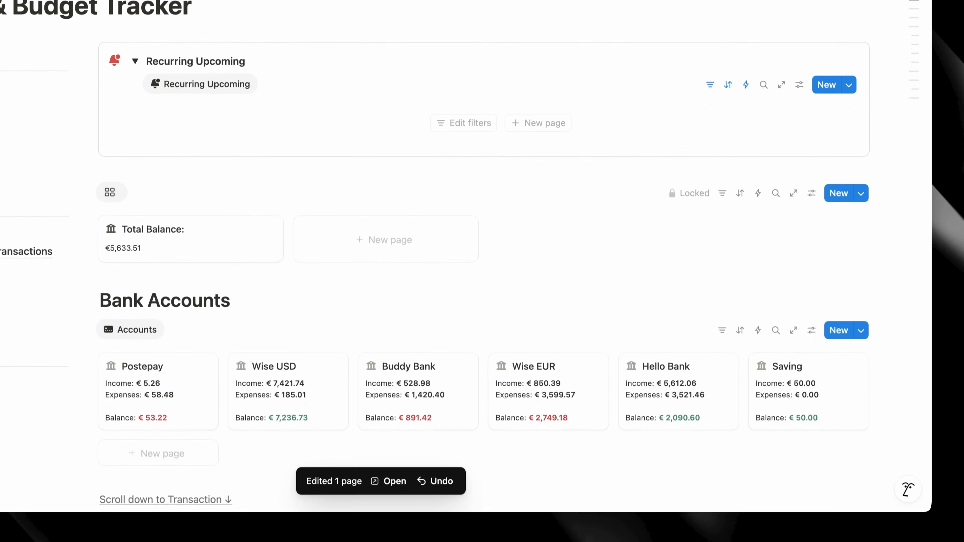
click(135, 133)
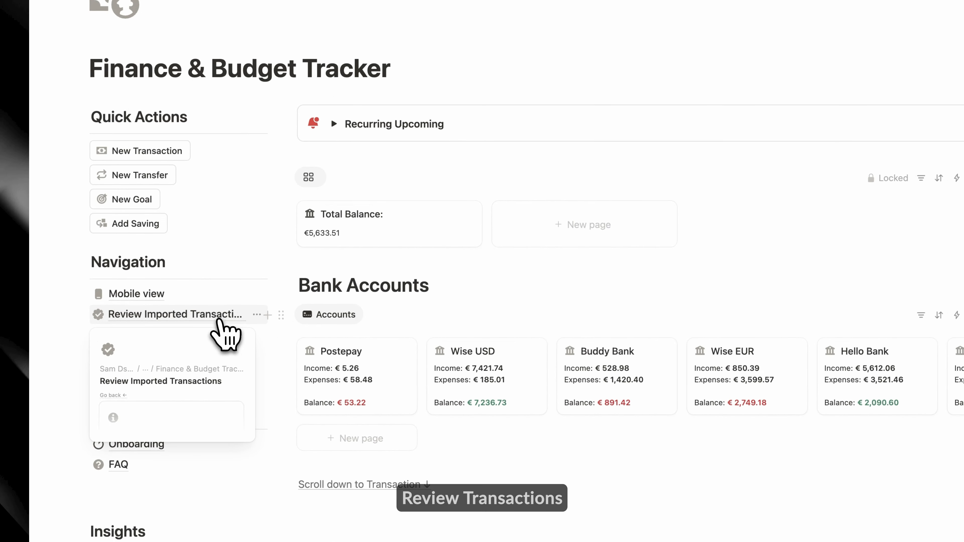
Validate the Test Income entry in Review Imported Transactions and go back to the tracker.
click(219, 320)
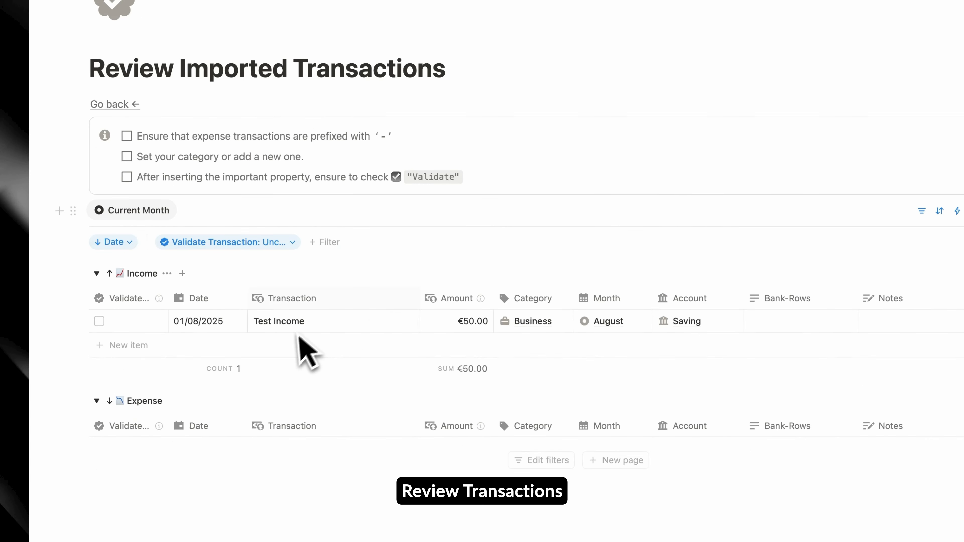
click(99, 321)
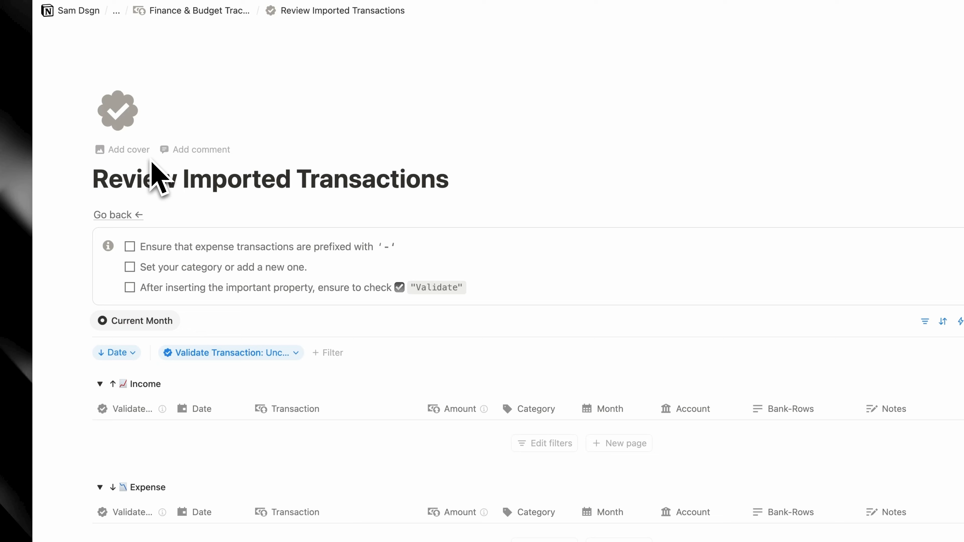
click(127, 217)
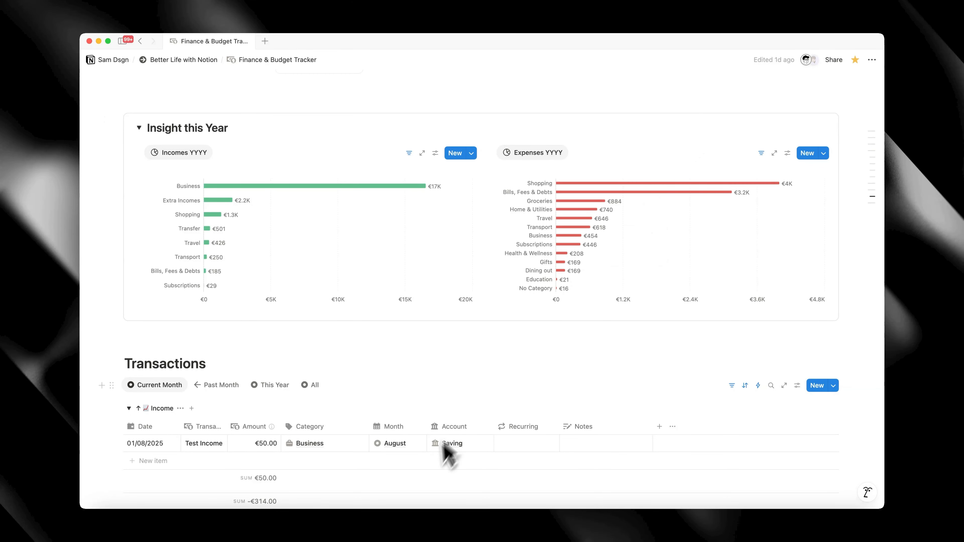
Open the source Transactions database behind the Current Month view.
scroll(446, 462, down, 8)
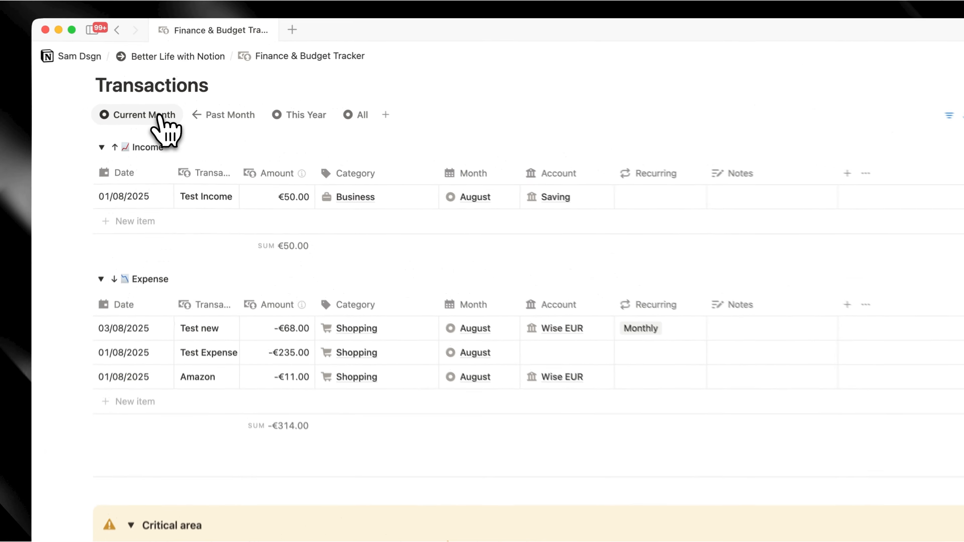
click(163, 102)
click(159, 213)
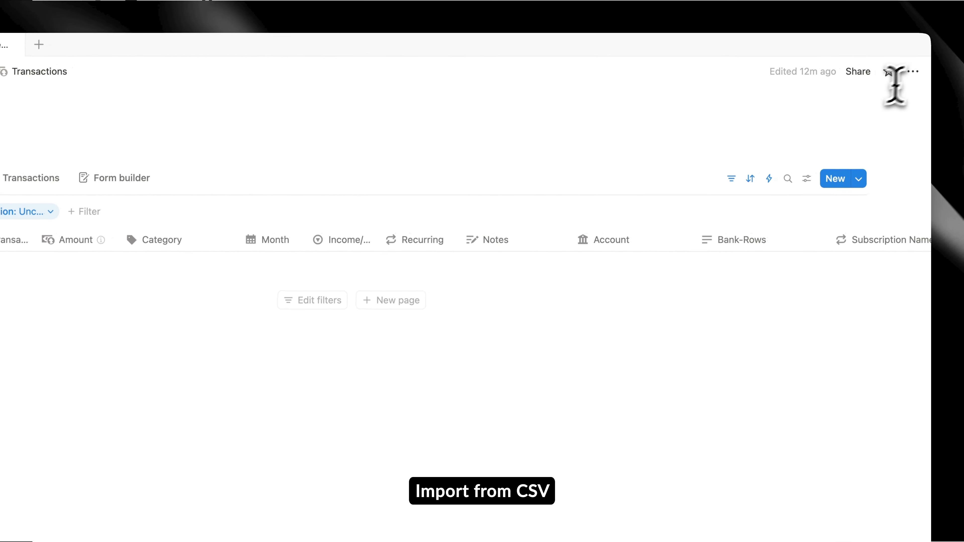
Start merging the CSV file transactions_export_2025-08-01_wise-business-usd into Transactions and proceed to mapping its headers.
click(913, 74)
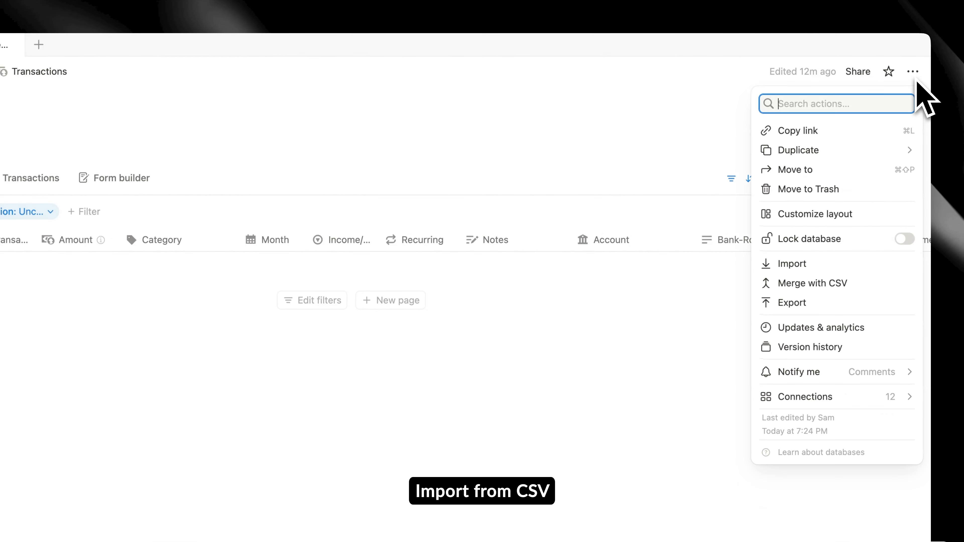
click(833, 282)
click(140, 305)
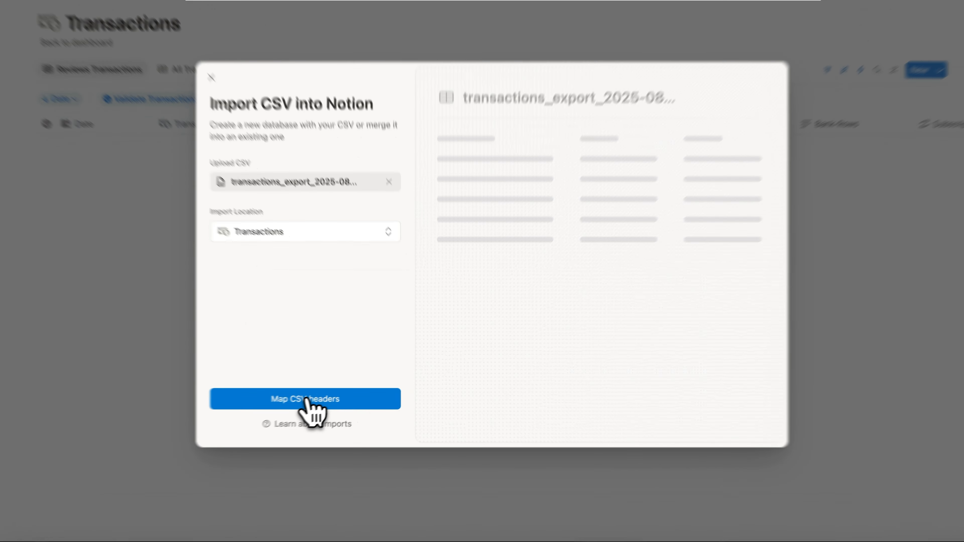
click(336, 395)
Map the CSV's Wallet column to the Bank-Rows property and exclude the Type column from the import.
click(397, 258)
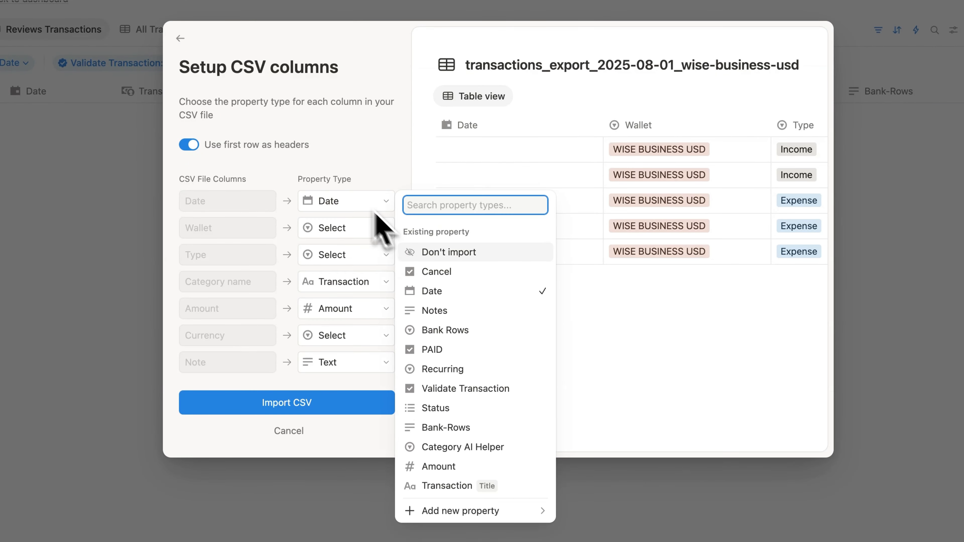
click(380, 228)
text(b)
click(433, 297)
click(383, 254)
click(441, 283)
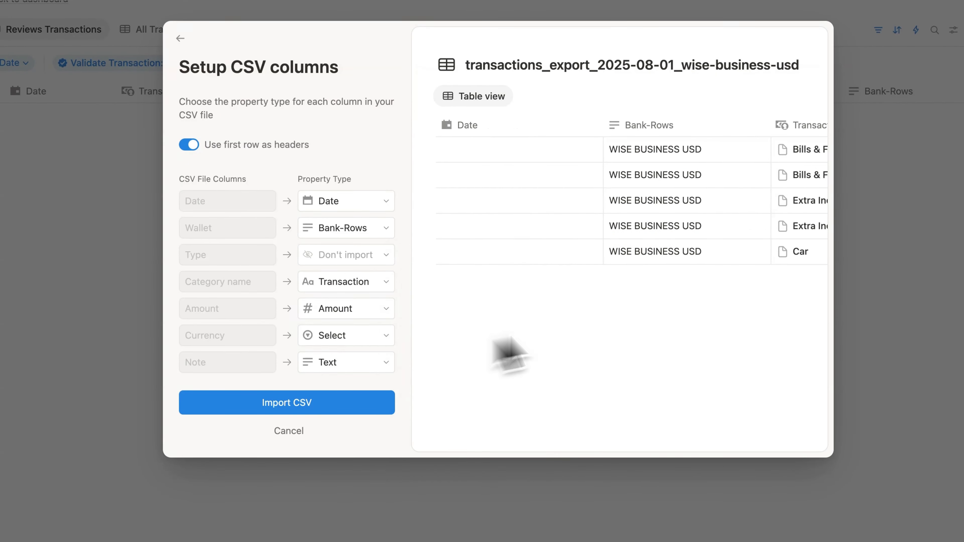
Exclude the CSV's Currency column from the import and map its Note column to the Notes property.
click(379, 336)
click(448, 291)
scroll(636, 224, right, 15)
scroll(635, 218, left, 8)
click(383, 360)
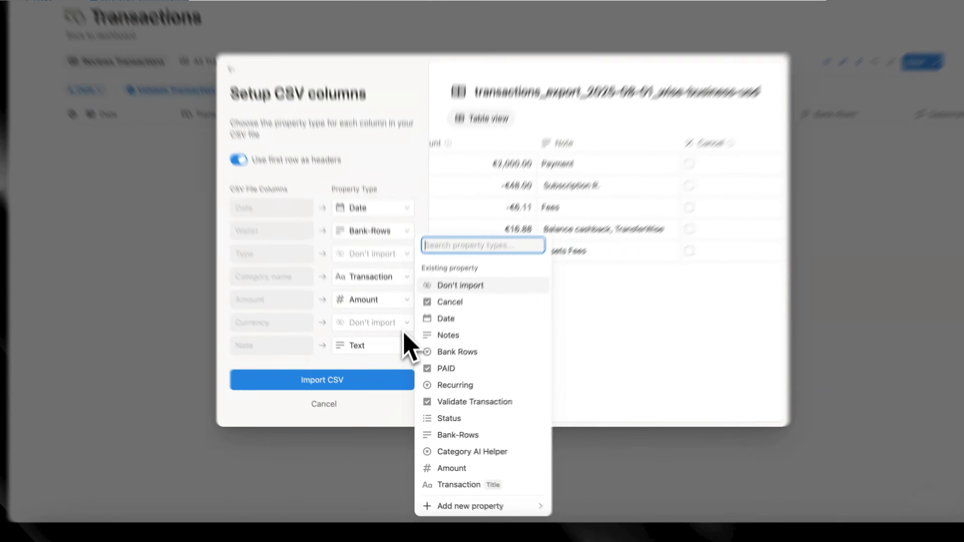
click(448, 335)
scroll(563, 234, right, 10)
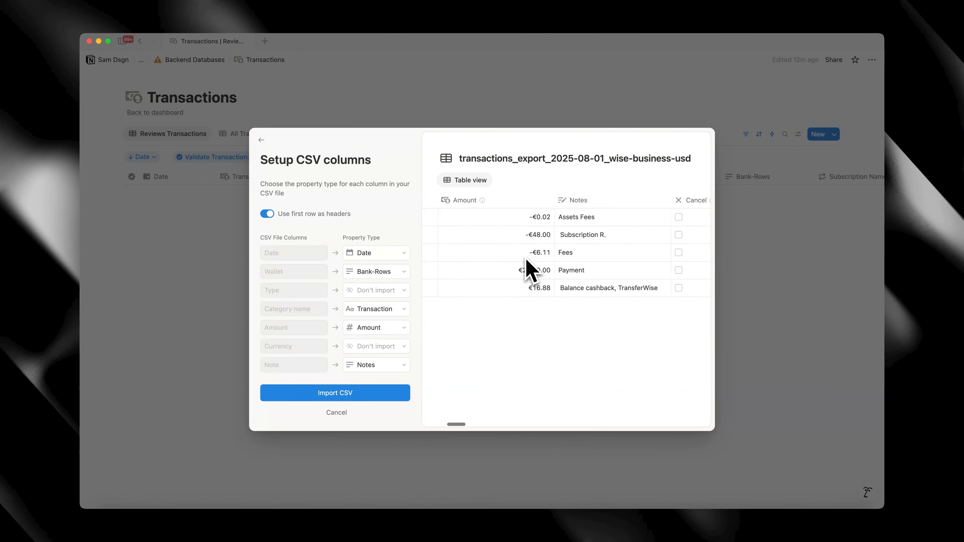
scroll(529, 268, left, 5)
Remap the CSV's Note column to the Transaction property and import the file.
click(398, 365)
text(tra)
click(449, 413)
click(372, 392)
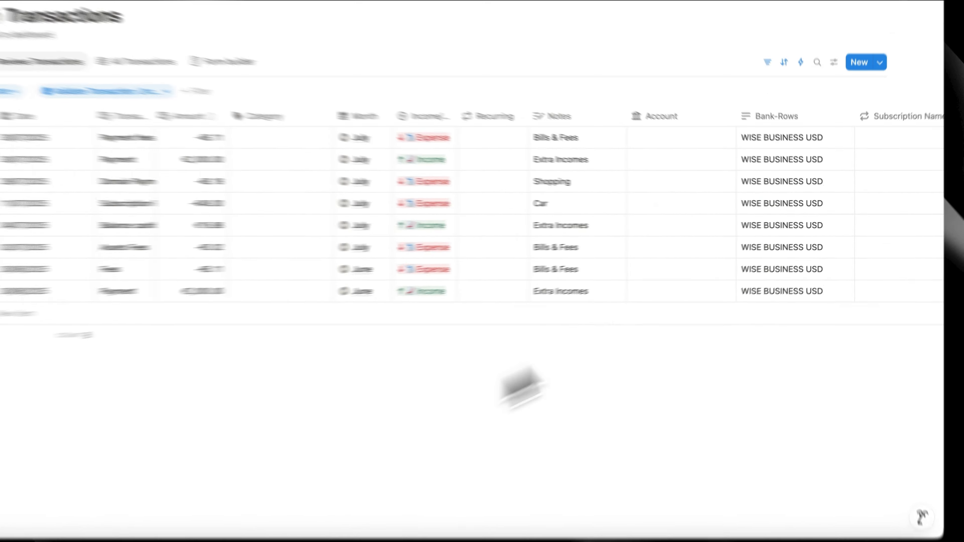
Assign the Wise USD account to all imported WISE BUSINESS USD transactions and return to the tracker.
click(675, 193)
text(wise)
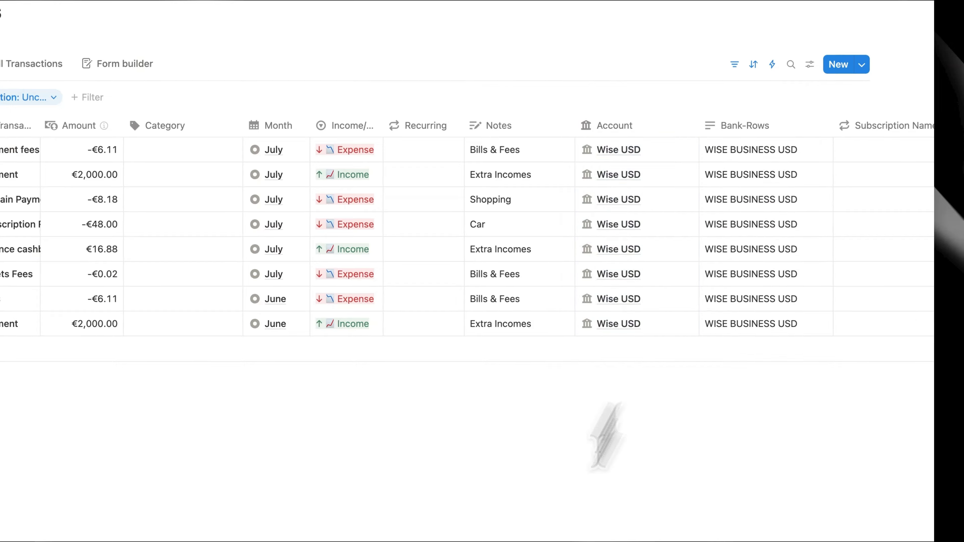
click(529, 245)
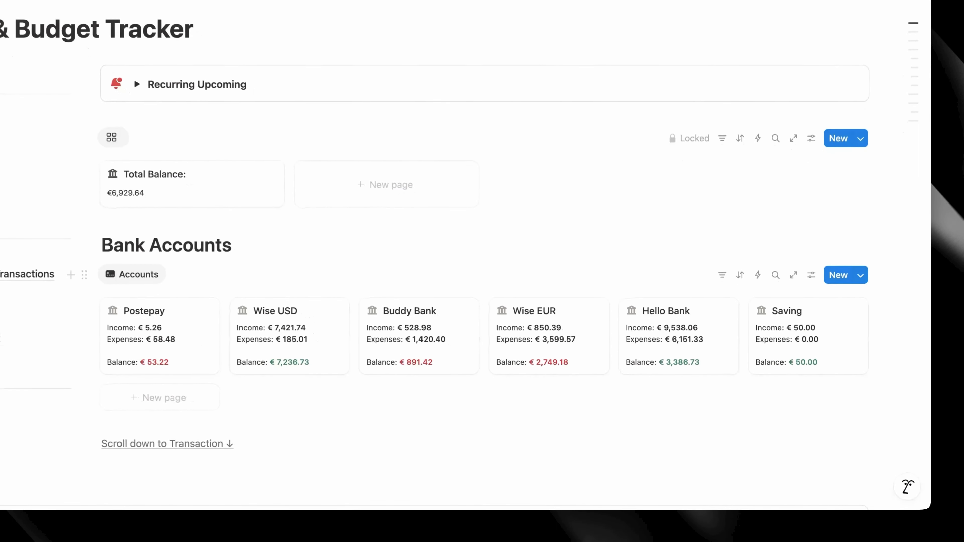
Expand the Recurring Upcoming list to check the upcoming bills, and collapse it again.
click(217, 132)
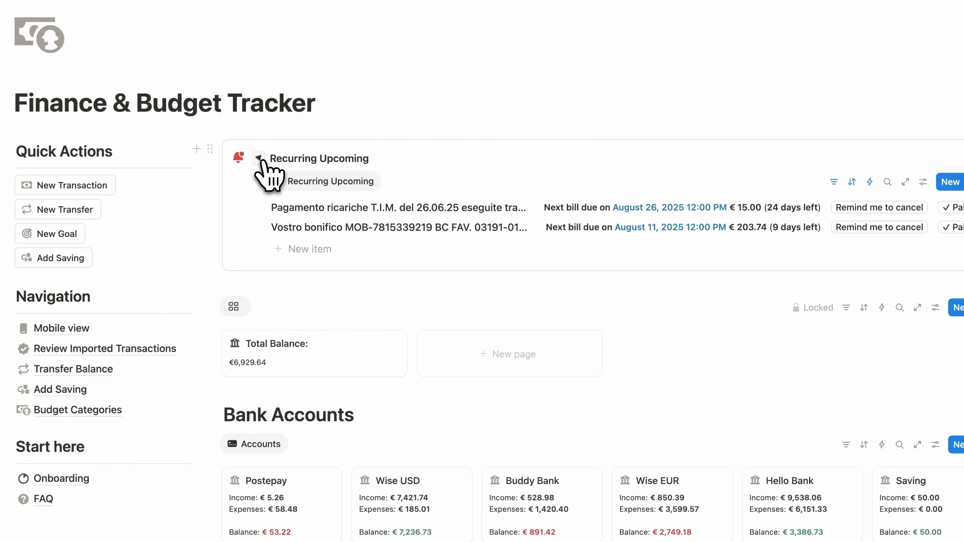
click(259, 159)
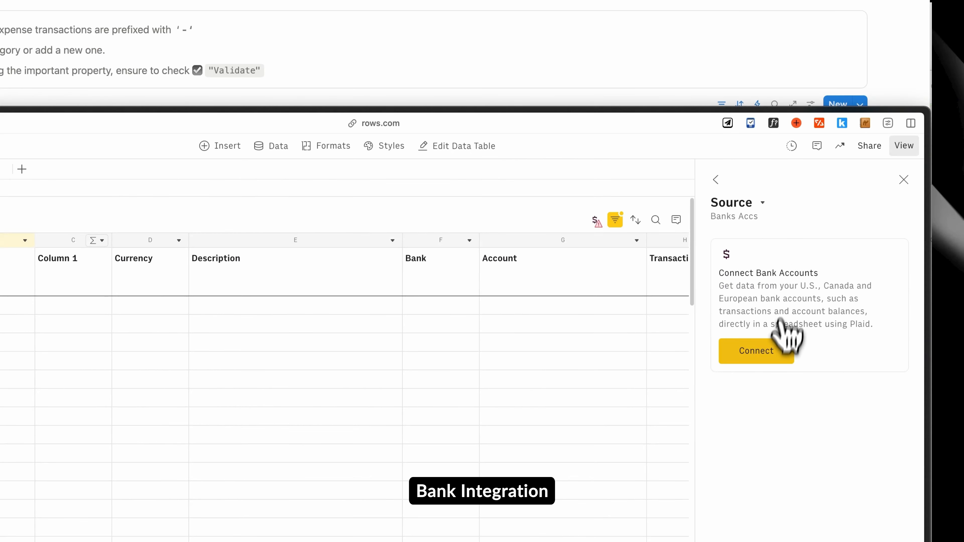
In Rows, start connecting bank accounts to Banks Accs for all countries and agree to Plaid's data access.
click(755, 353)
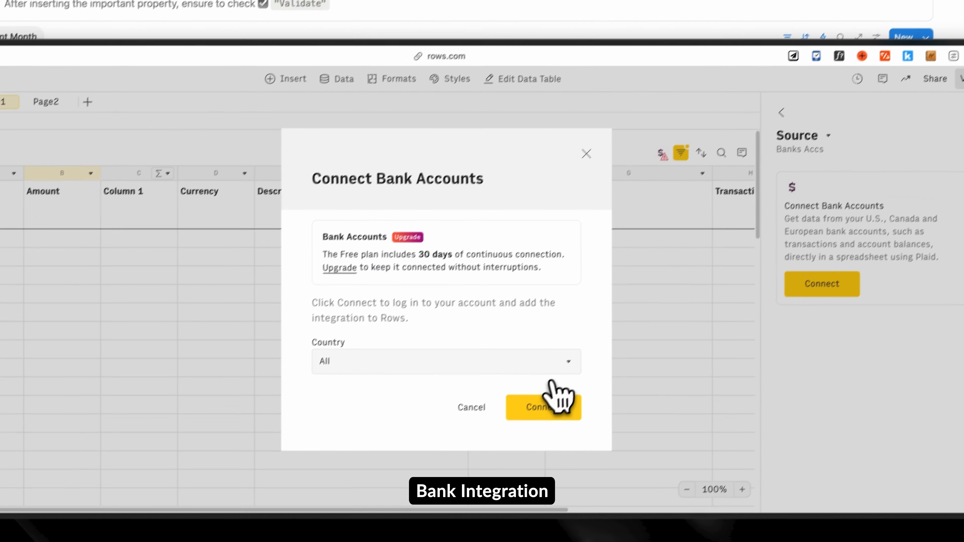
click(551, 412)
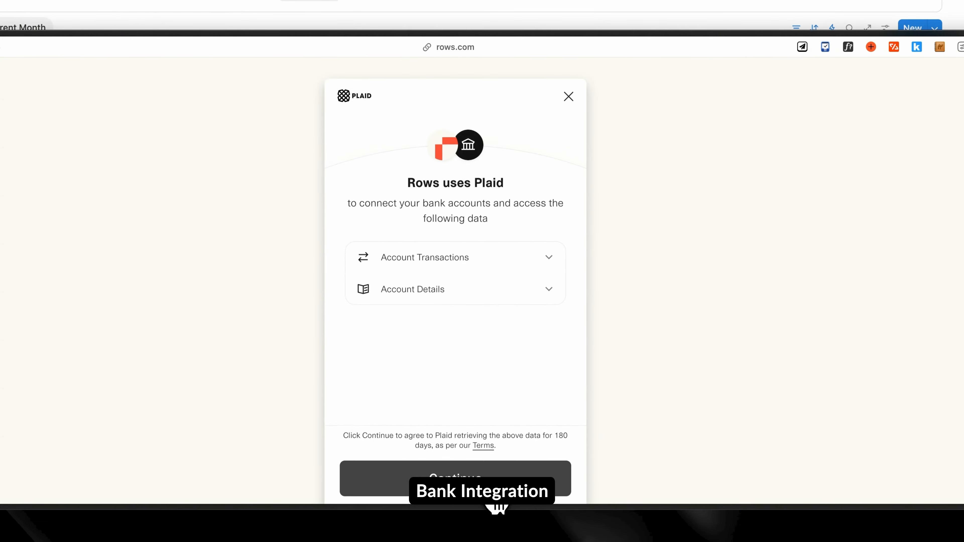
click(489, 477)
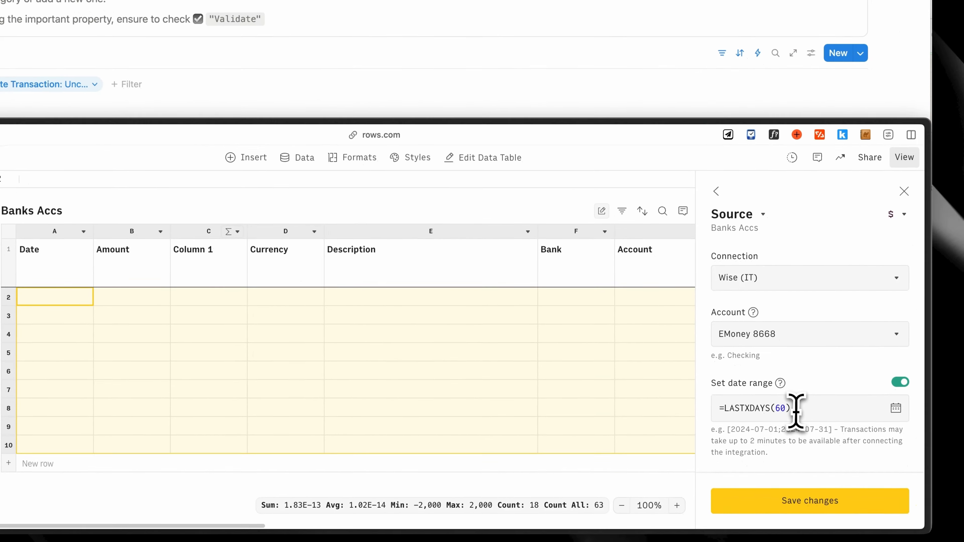
Check the June and July 2025 date range of the Wise (IT) source in the calendar and save the source changes.
click(771, 453)
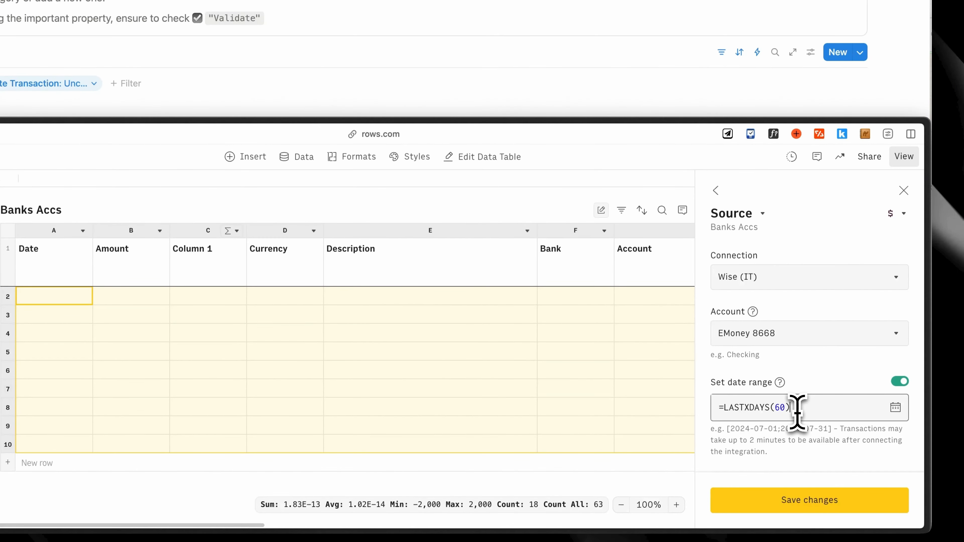
click(894, 408)
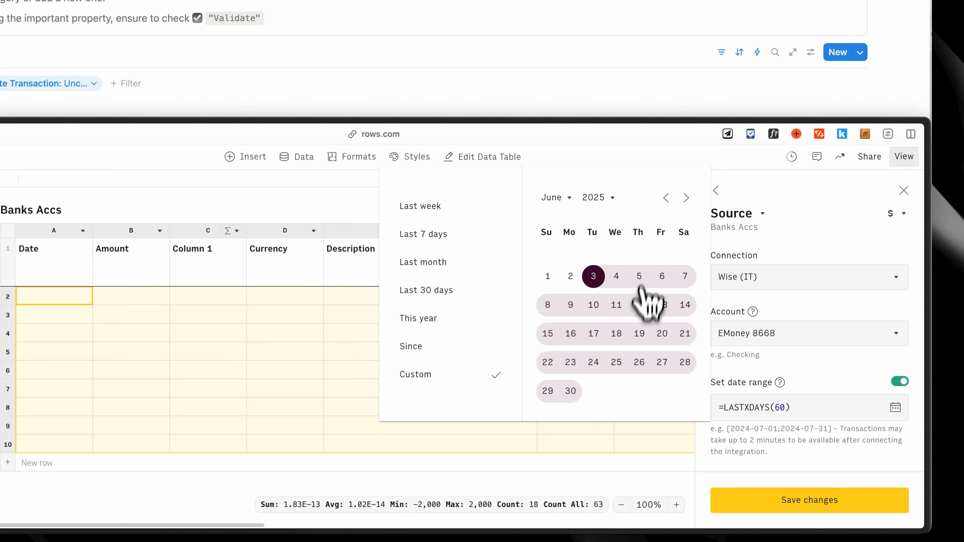
click(639, 306)
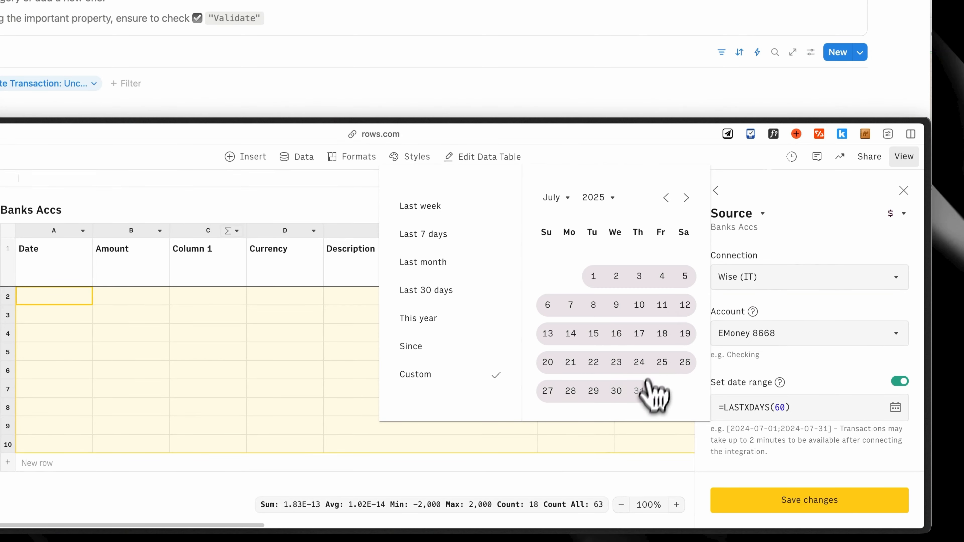
click(639, 390)
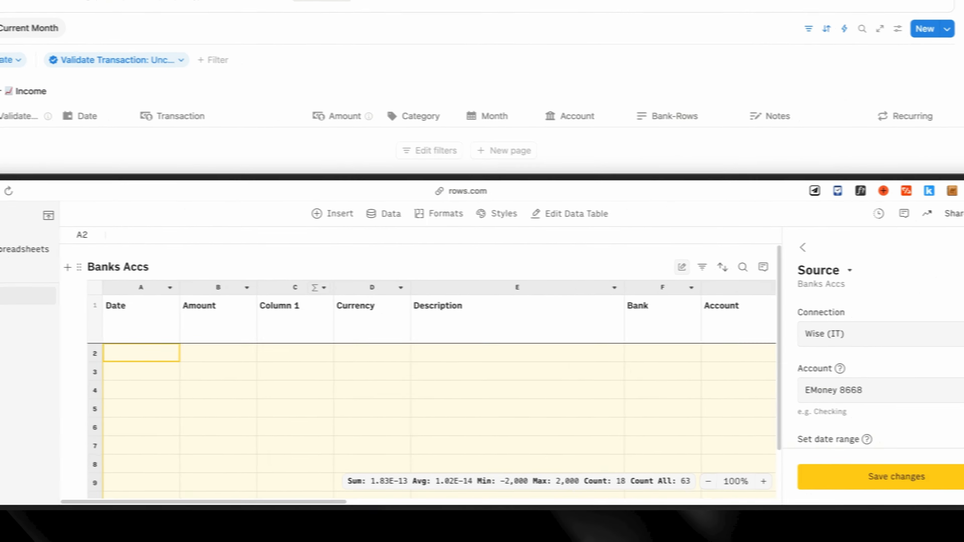
click(895, 477)
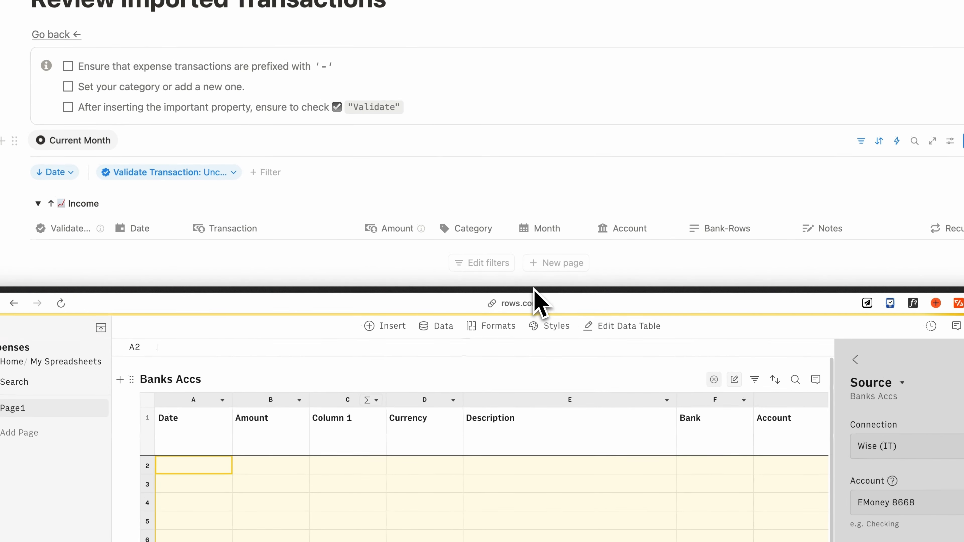
Uncover the Review Imported Transactions page behind Rows and examine the income and expense entries synced from Wise (IT).
drag(533, 289, 541, 385)
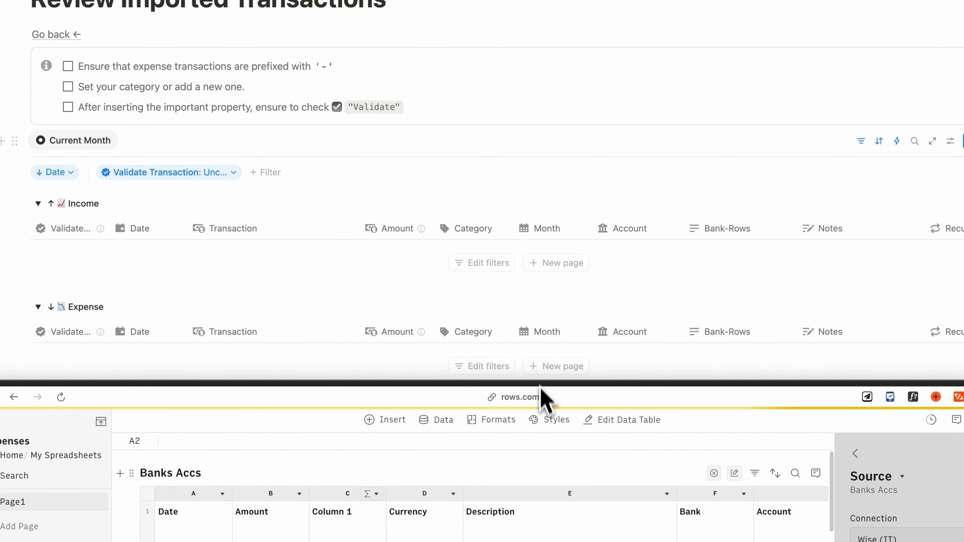
scroll(543, 370, down, 5)
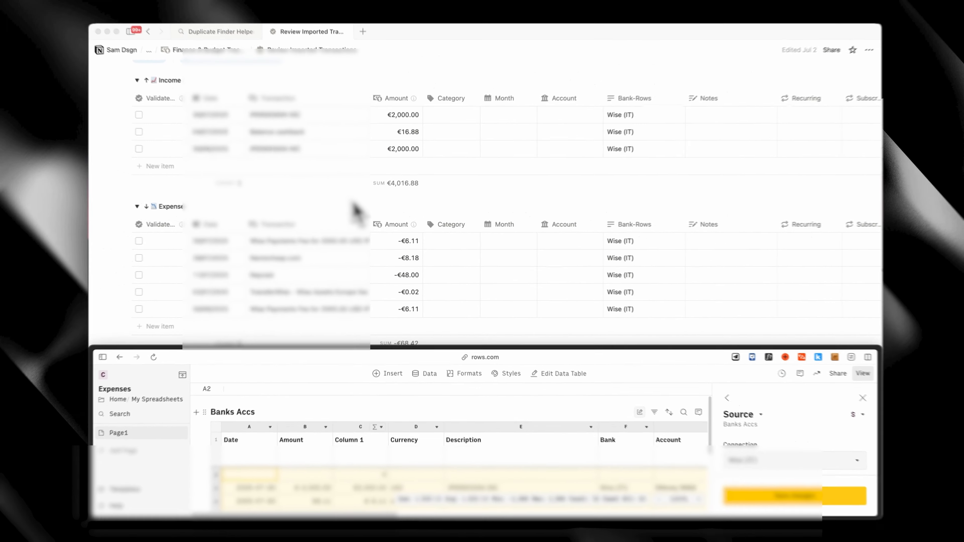
scroll(357, 212, up, 5)
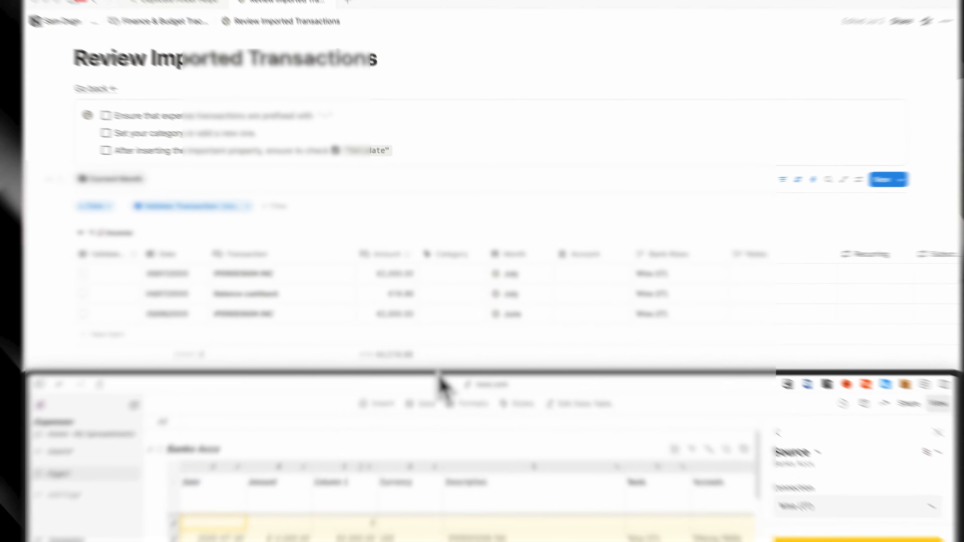
drag(440, 376, 522, 176)
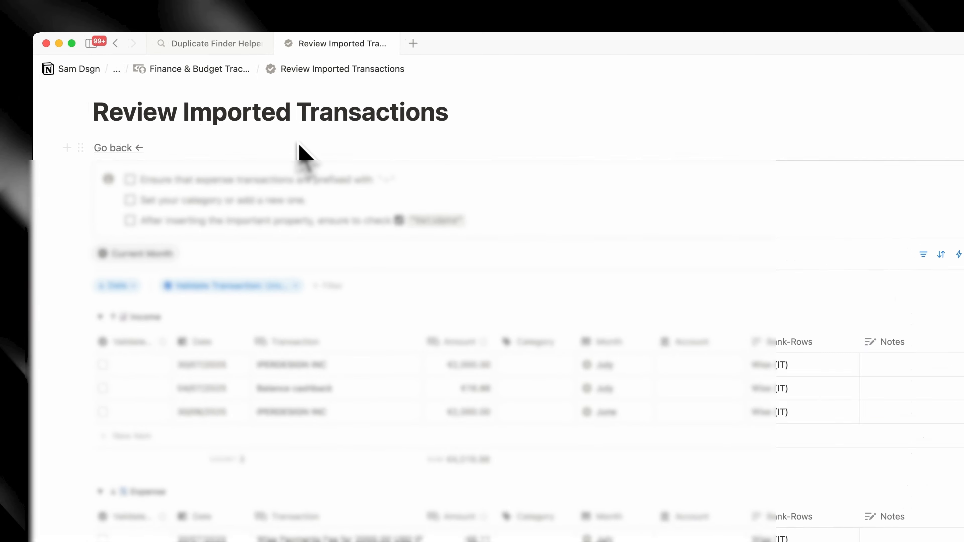
scroll(489, 357, down, 2)
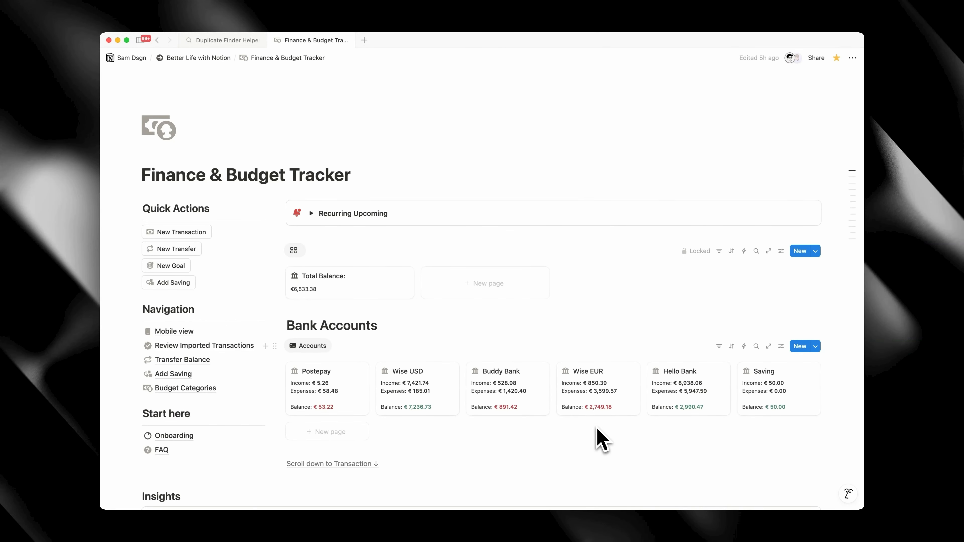
Open the Transactions database from the Backend Databases page in the tracker's critical area.
scroll(243, 372, down, 20)
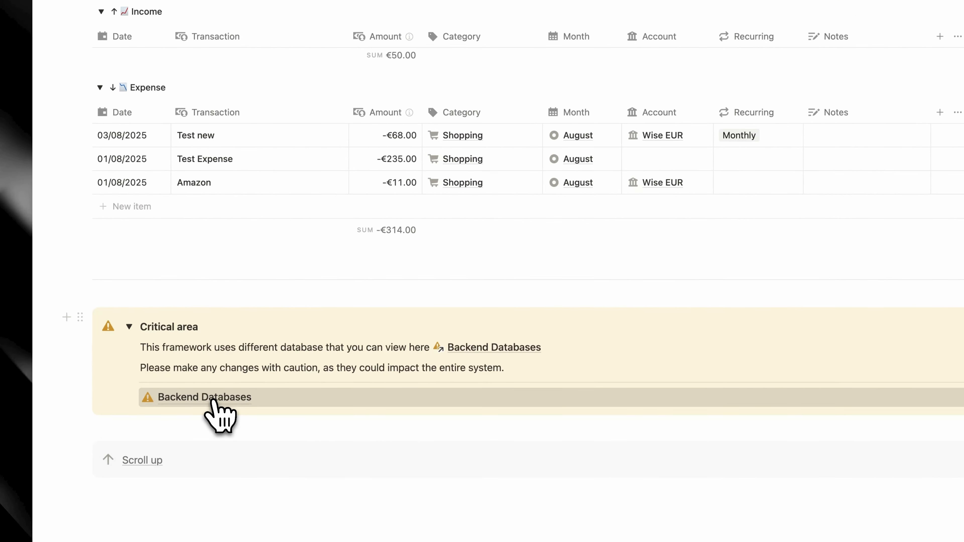
click(214, 402)
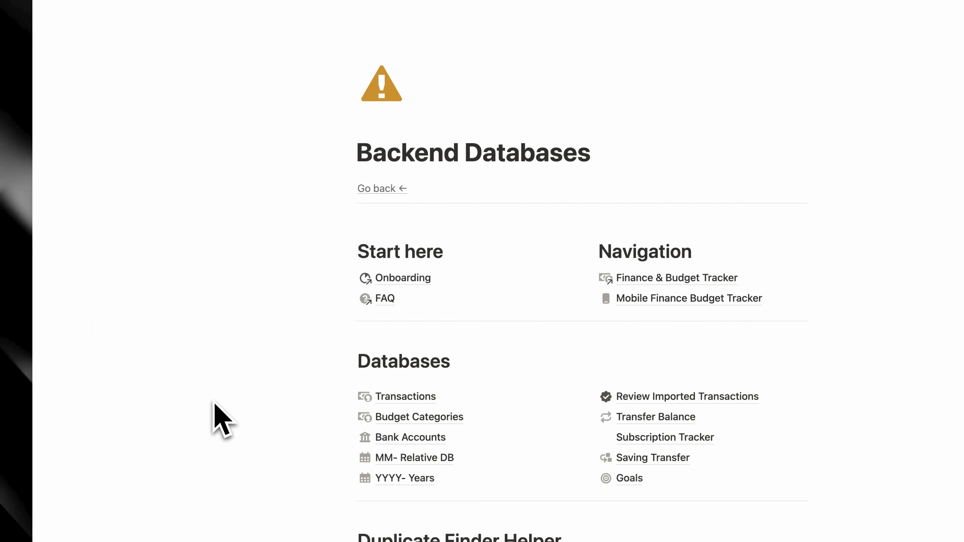
click(374, 396)
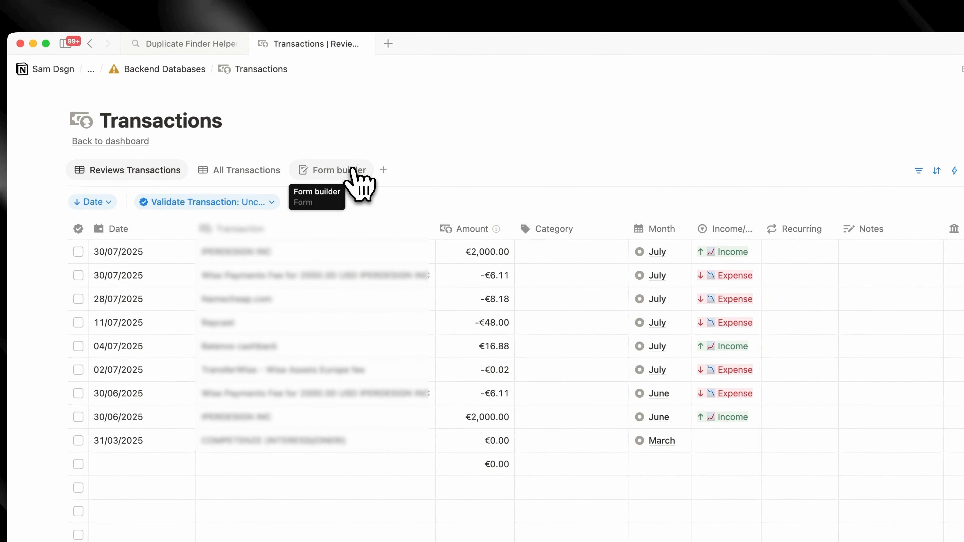
Preview the New Transaction Form from the database's Form builder view and copy the form's link.
click(352, 169)
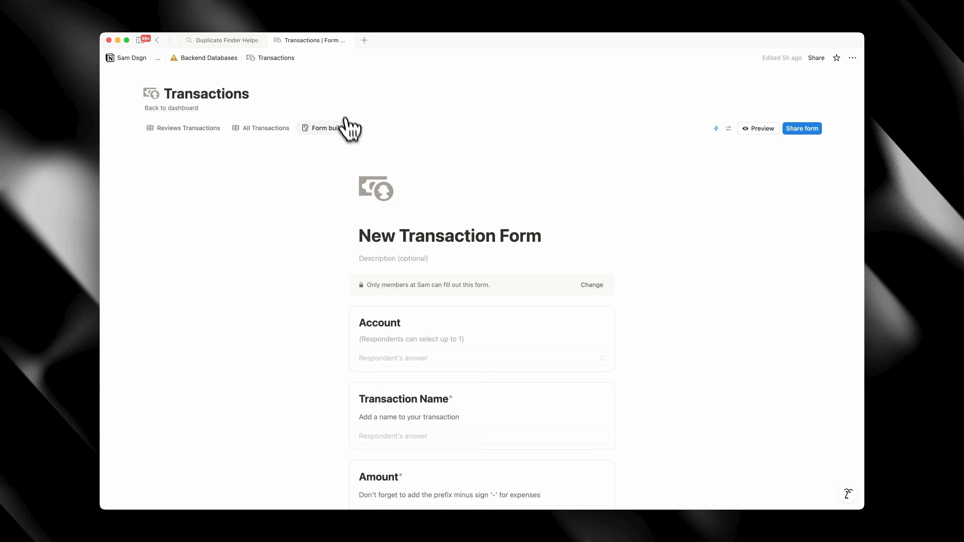
scroll(458, 182, down, 3)
scroll(457, 178, up, 5)
click(749, 129)
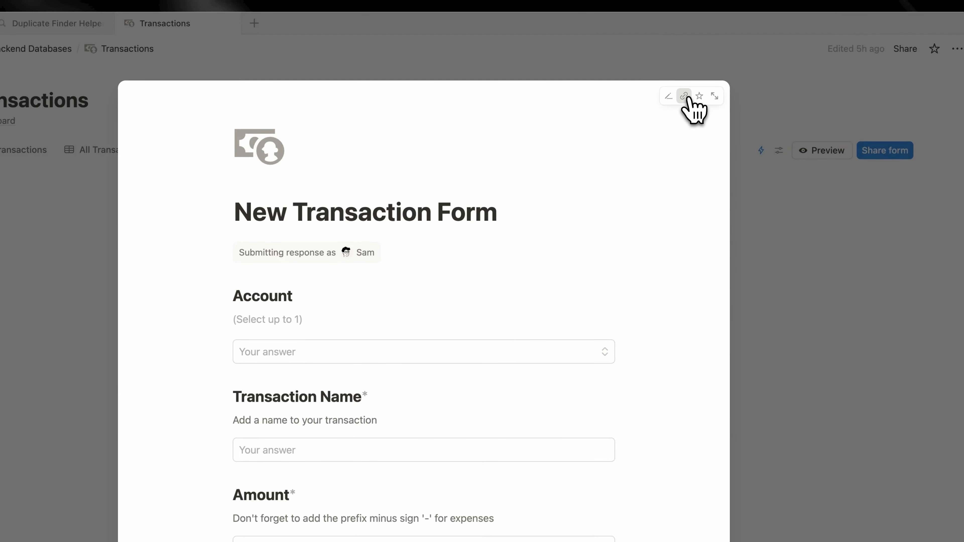
click(684, 96)
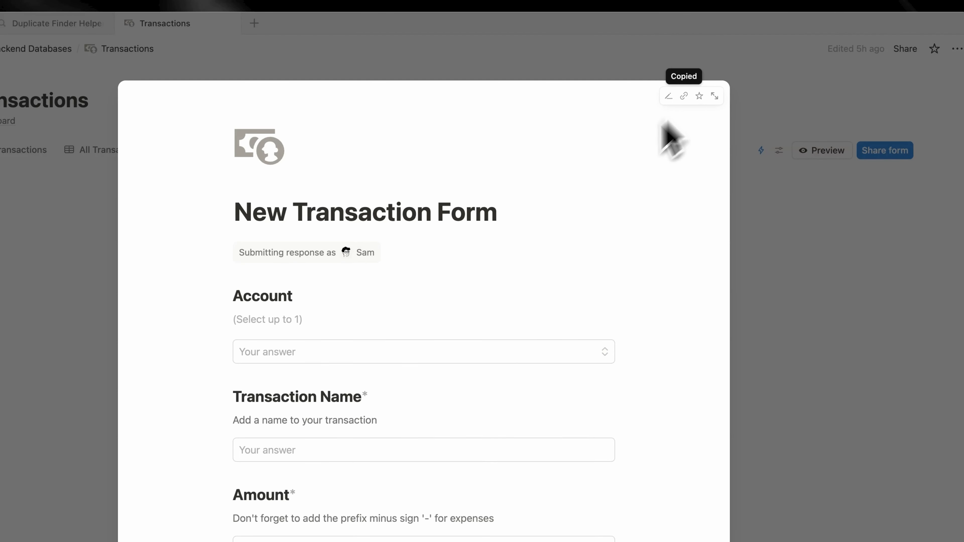
Look through the fields of the New Transaction Form, close the preview and go back to the dashboard.
scroll(469, 357, down, 5)
scroll(470, 361, down, 10)
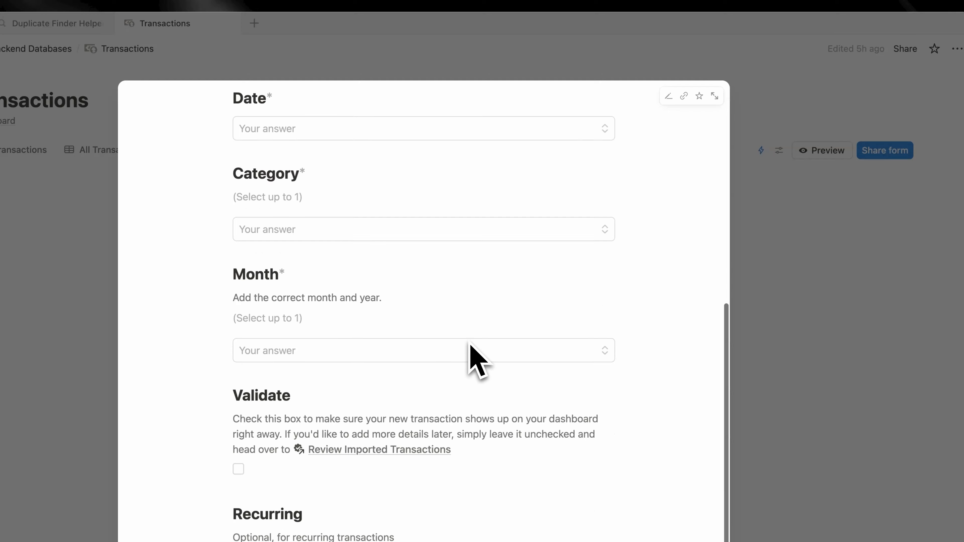
scroll(472, 361, up, 15)
scroll(474, 357, up, 2)
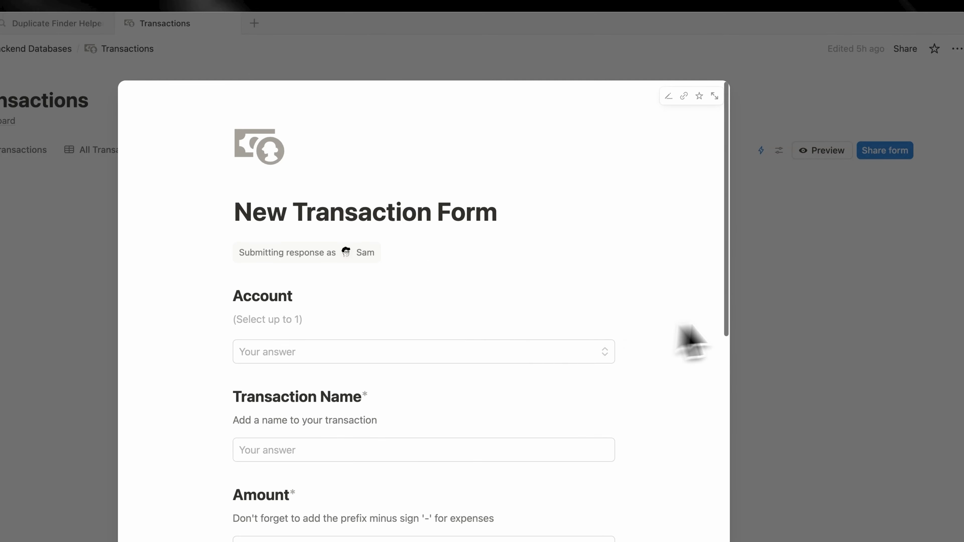
click(763, 315)
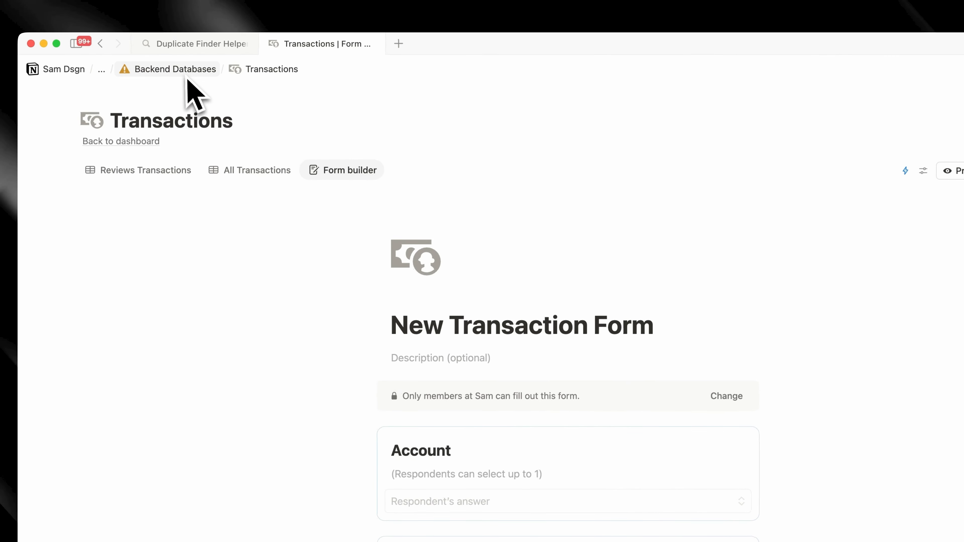
click(114, 141)
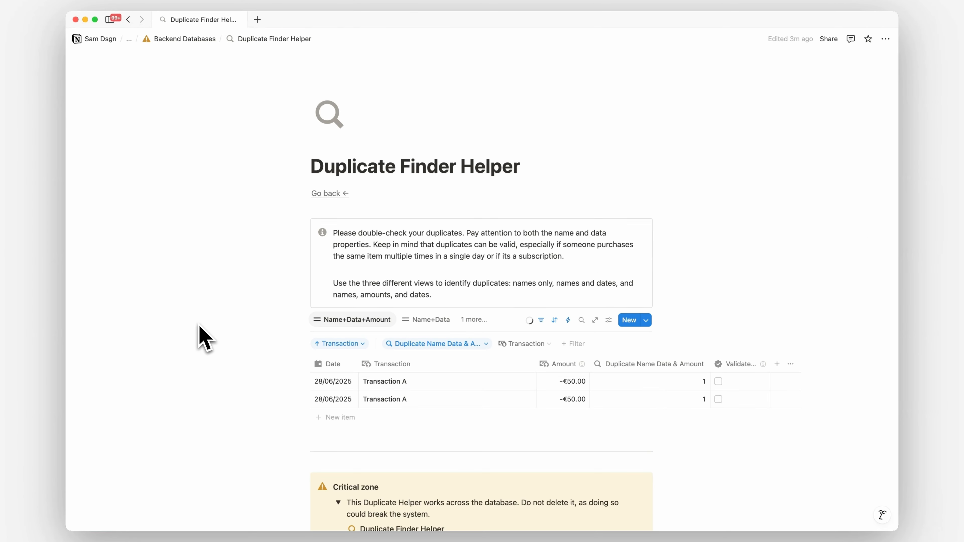
Delete the two duplicate Transaction A entries dated 28/06/2025 in the Duplicate Finder Helper.
scroll(200, 327, down, 2)
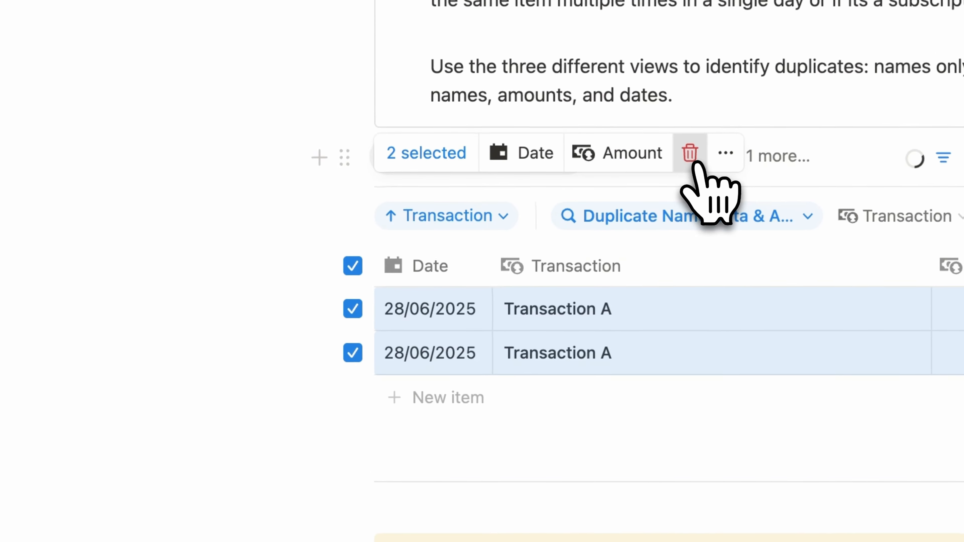
click(696, 163)
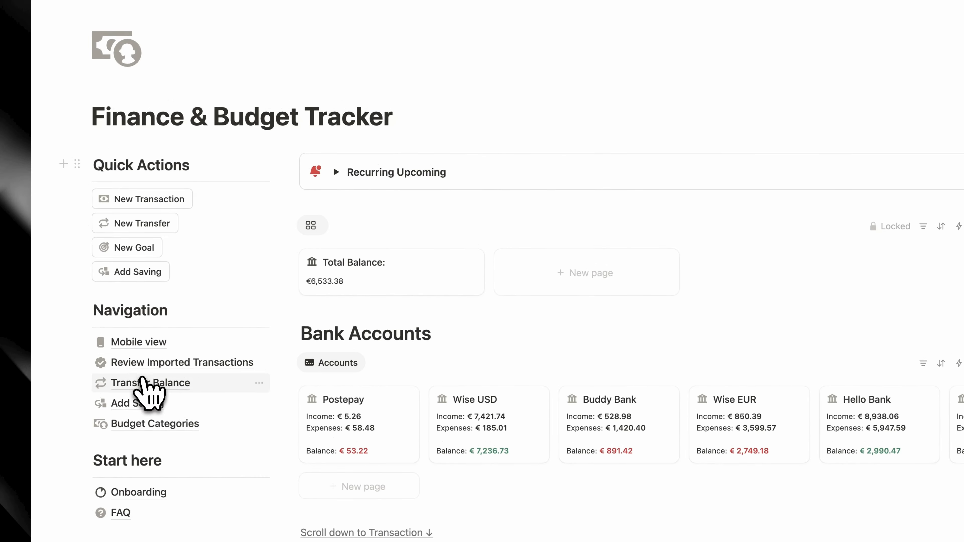
Add a €2,000 transfer from Wise EUR to Buddy Bank on the Transfer Balance page and go back to the tracker.
click(143, 382)
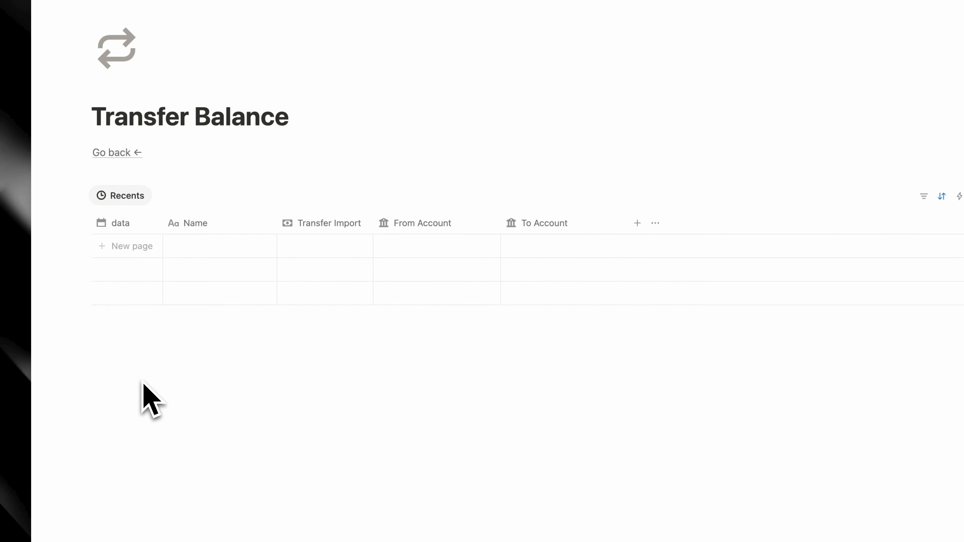
click(167, 246)
click(343, 249)
text(2,000)
click(422, 223)
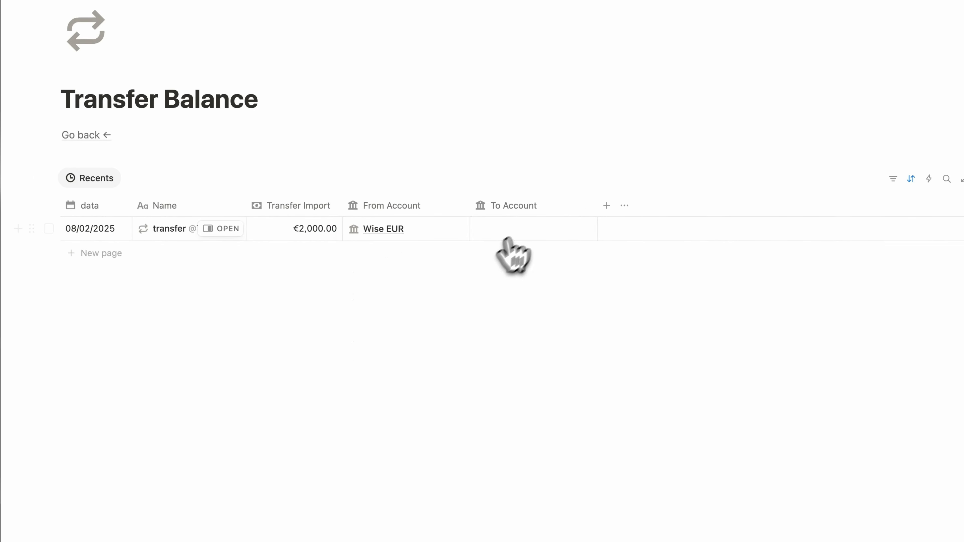
click(543, 246)
click(532, 312)
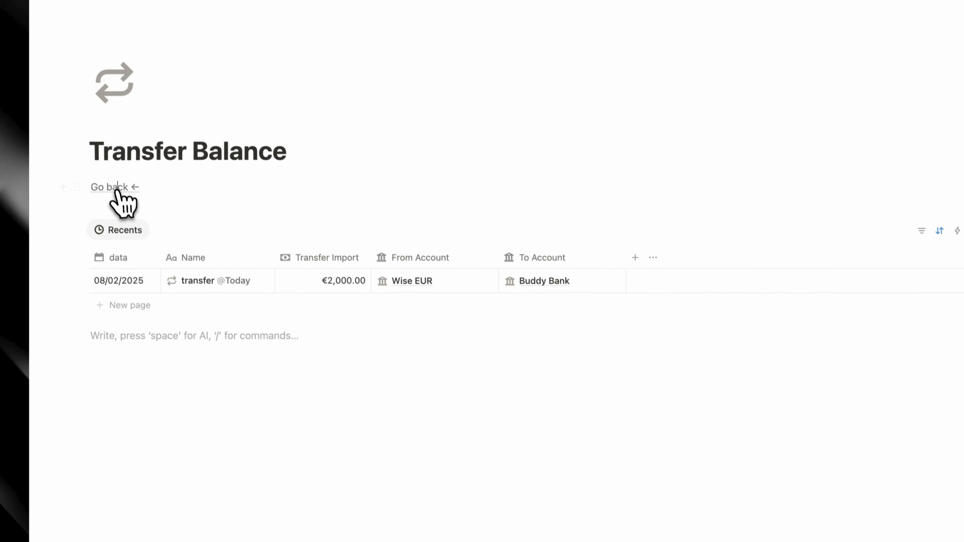
click(86, 135)
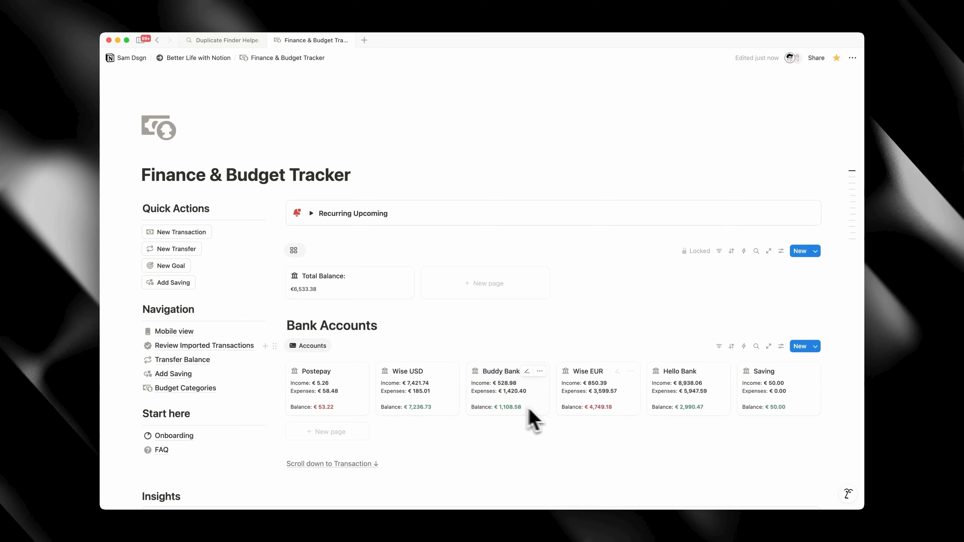